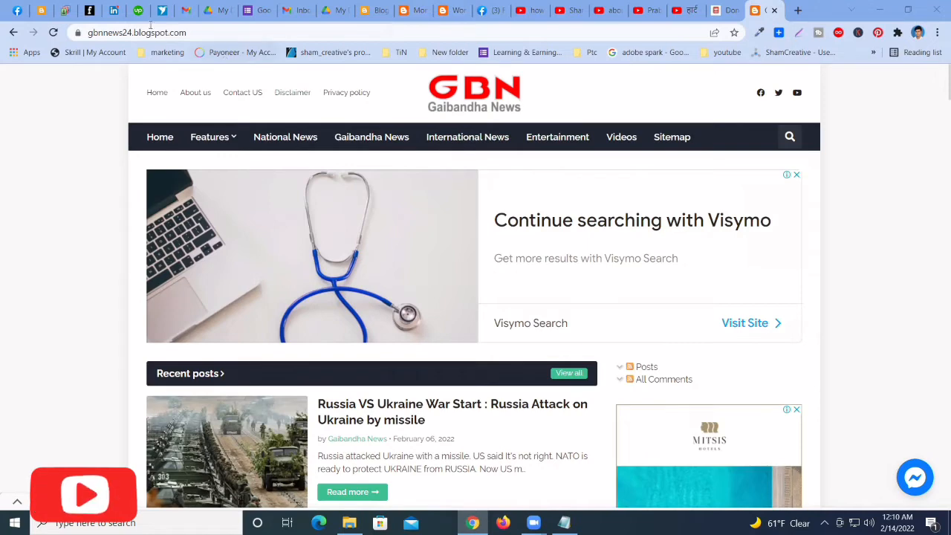
# Switch to Gmail and look through the list of available Google apps
pyautogui.click(187, 11)
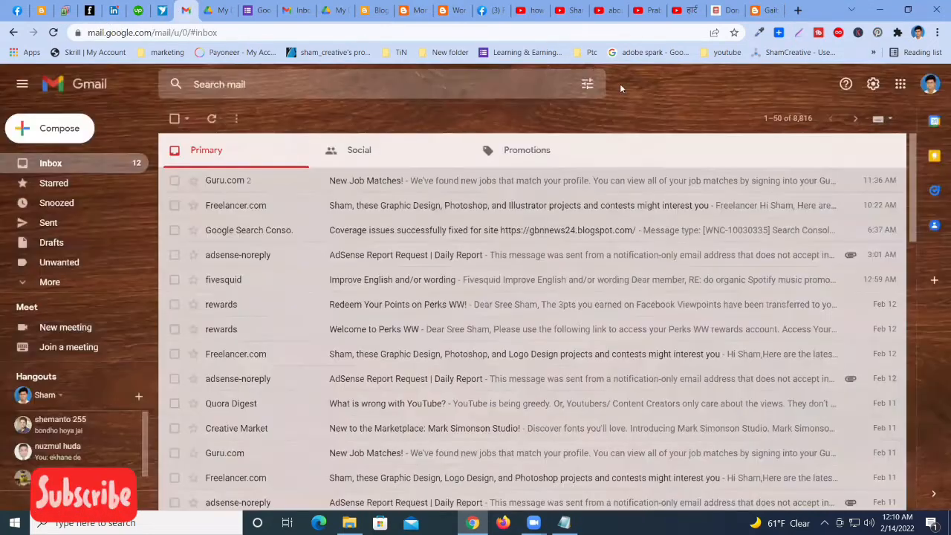
pyautogui.click(900, 84)
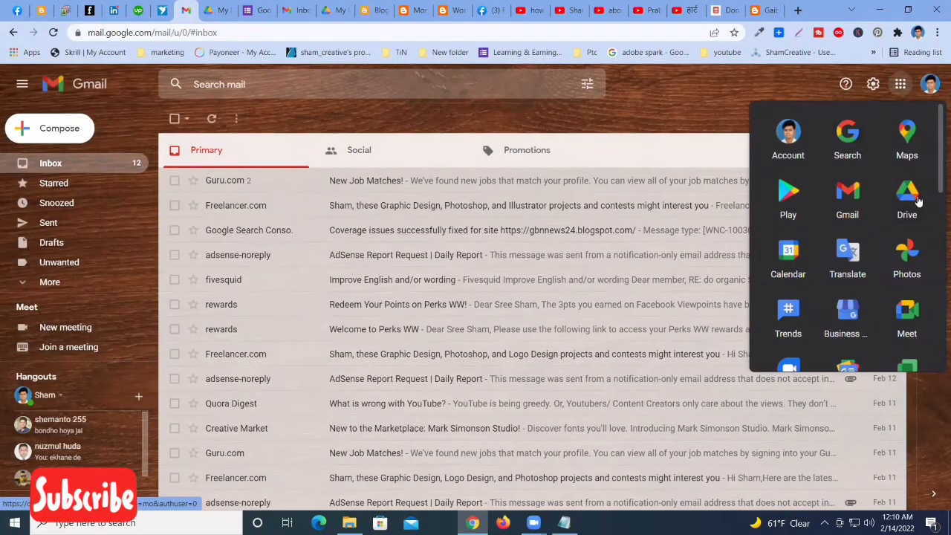
pyautogui.click(471, 122)
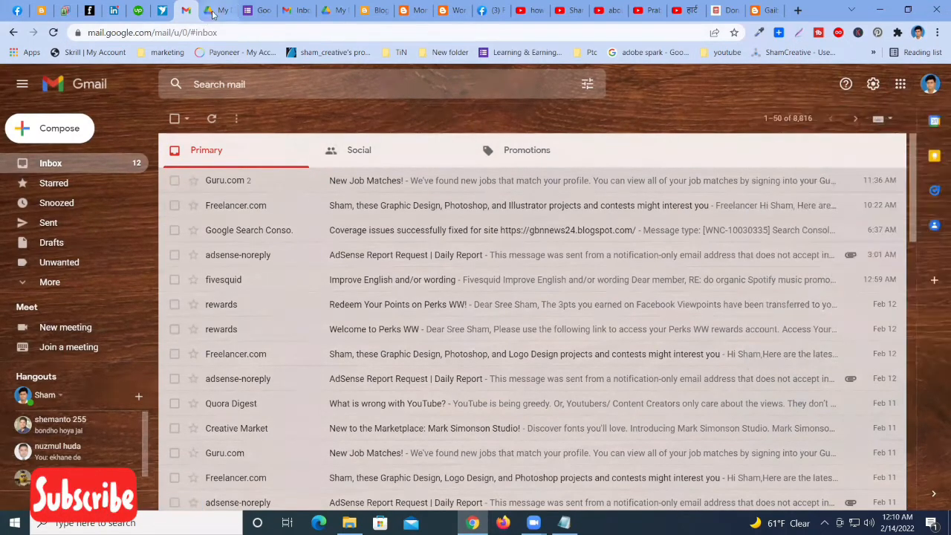
# Switch to Google Drive and start a new Google Form from a template, bringing up the template gallery
pyautogui.click(213, 14)
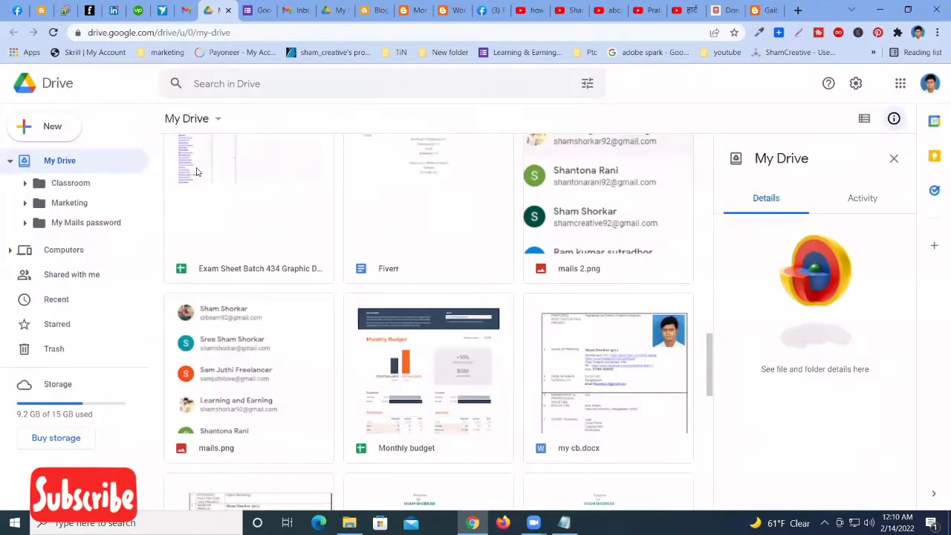
pyautogui.click(216, 120)
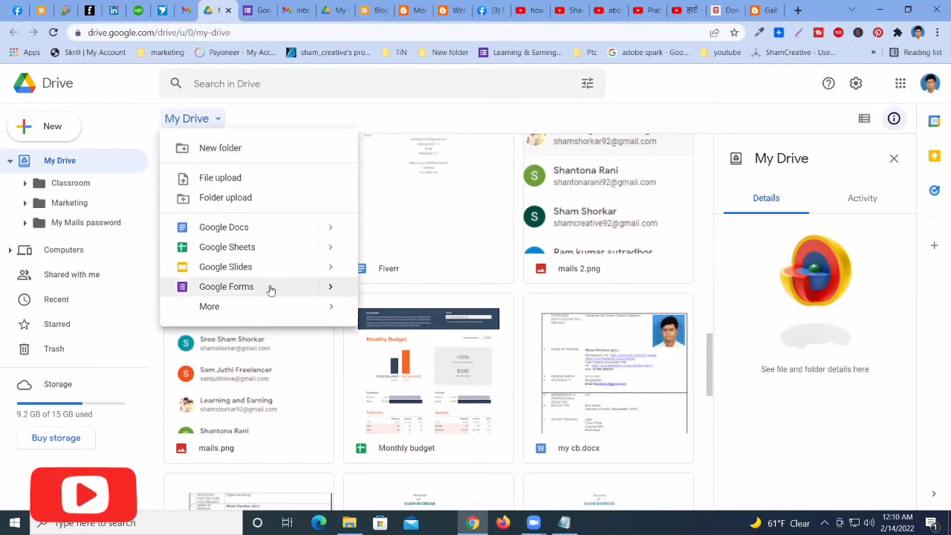
pyautogui.moveTo(329, 289)
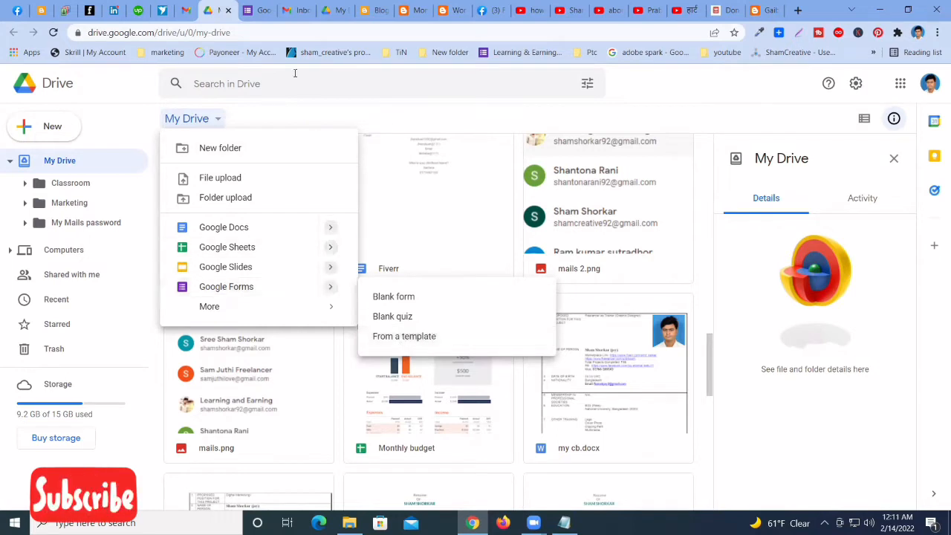
pyautogui.click(413, 336)
pyautogui.click(234, 15)
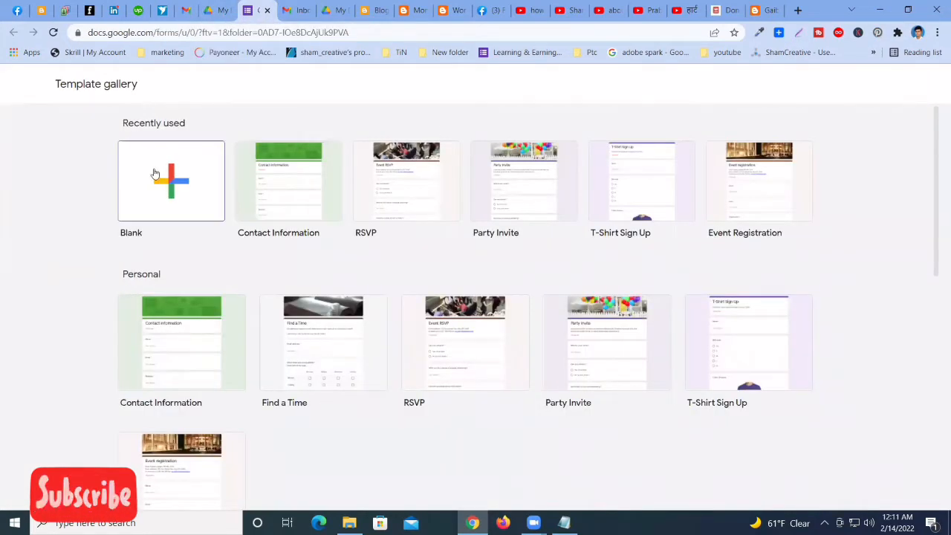
# Browse the template gallery and create a form from the Contact Information template
pyautogui.scroll(-3, 311, 286)
pyautogui.scroll(3, 282, 223)
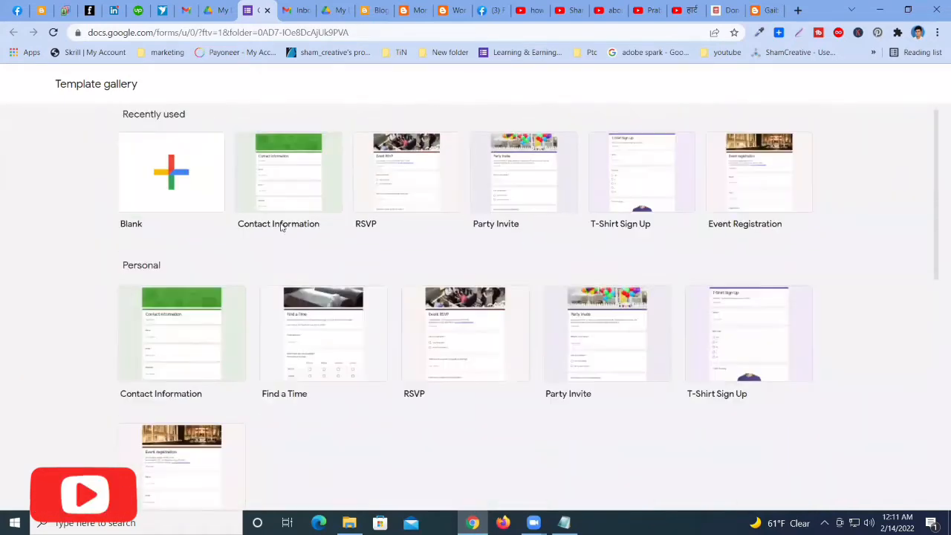
pyautogui.scroll(-6, 310, 319)
pyautogui.scroll(6, 340, 312)
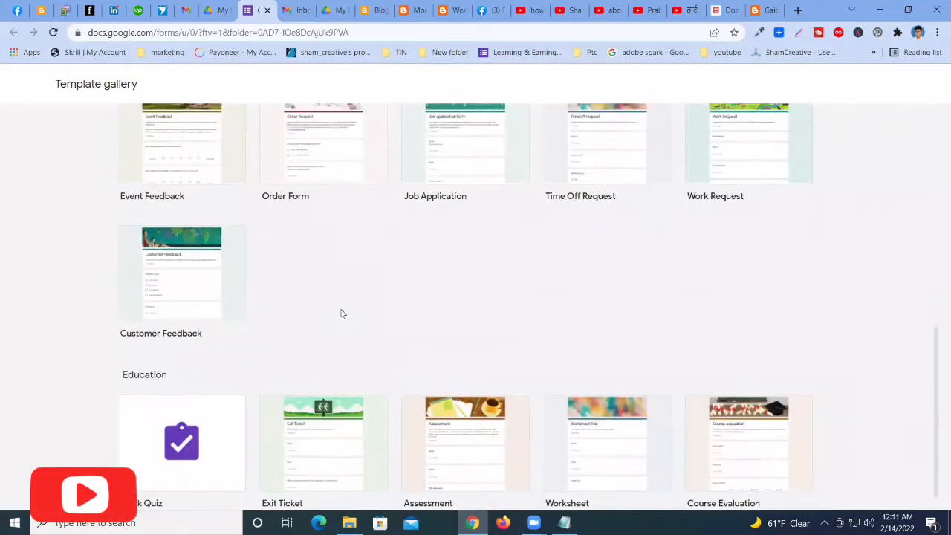
pyautogui.scroll(-3, 364, 308)
pyautogui.scroll(-2, 301, 303)
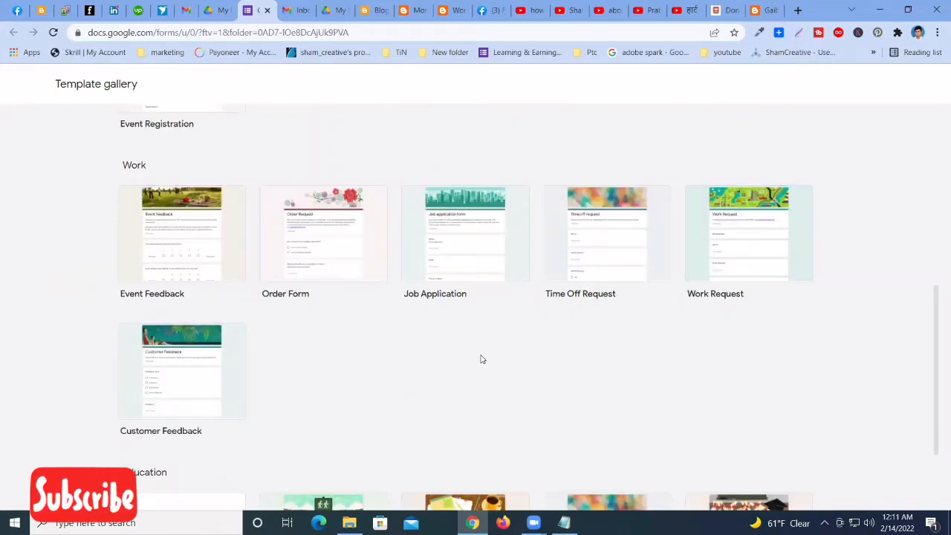
pyautogui.scroll(4, 480, 360)
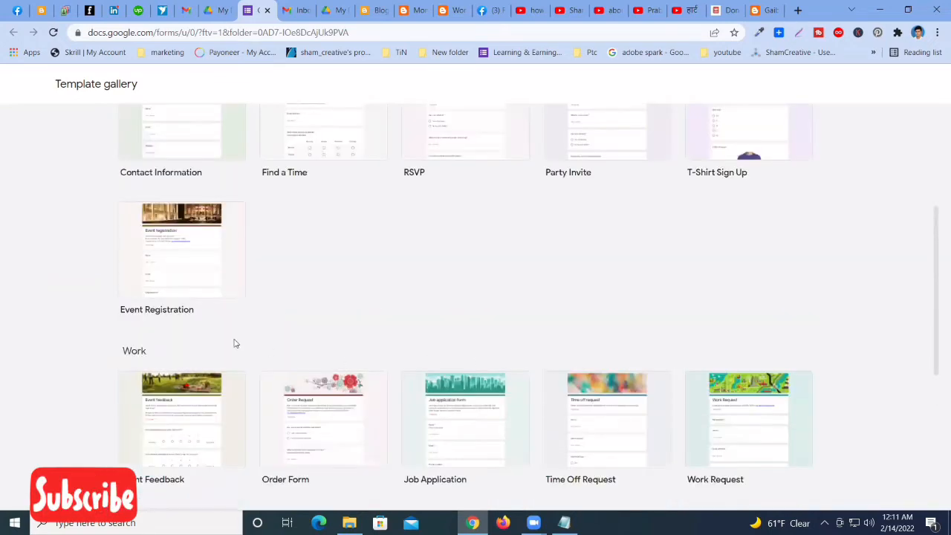
pyautogui.scroll(2, 172, 344)
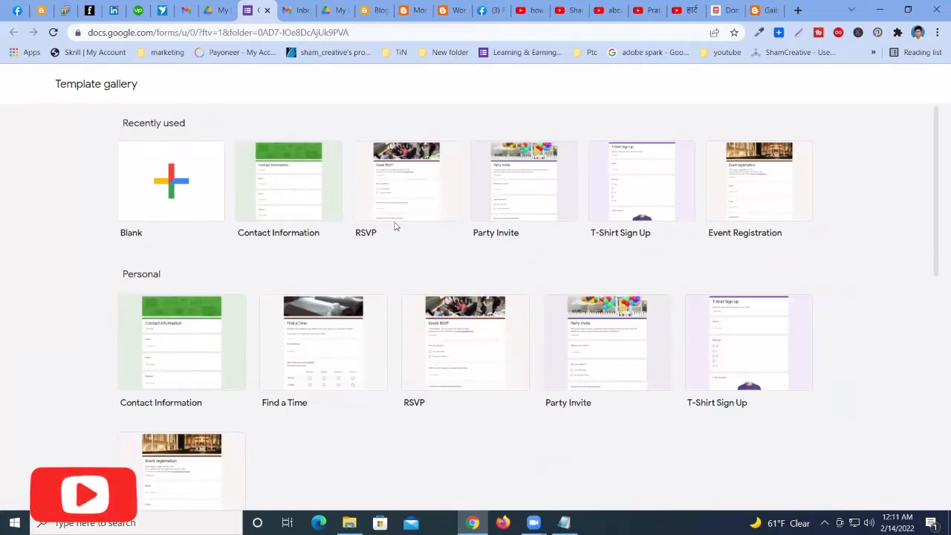
pyautogui.click(303, 193)
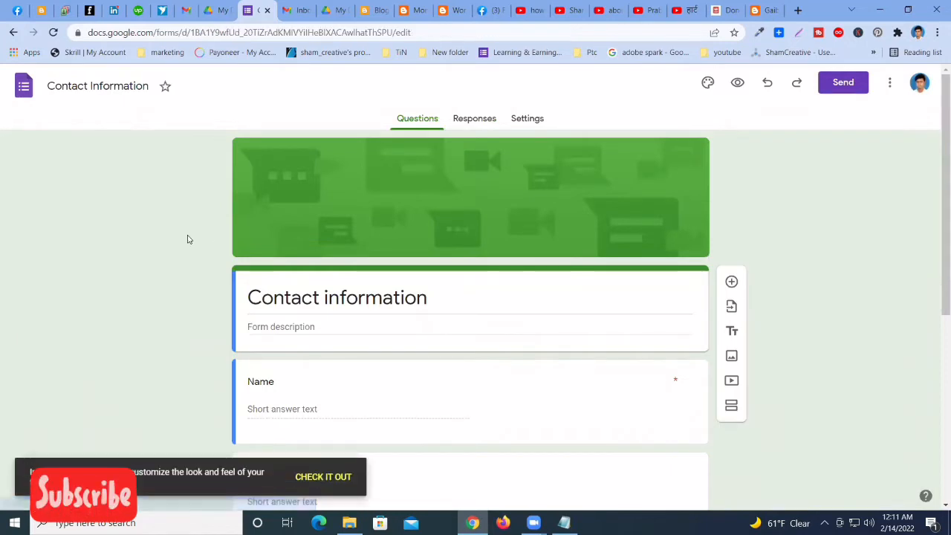
# Review all questions of the Contact Information form, from the name question to the comments question
pyautogui.scroll(-2, 192, 246)
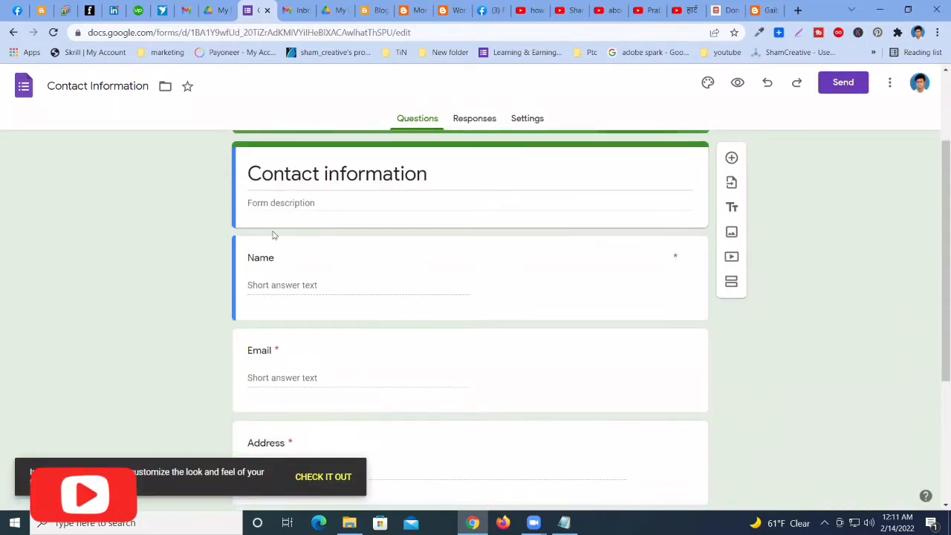
pyautogui.scroll(-3, 289, 302)
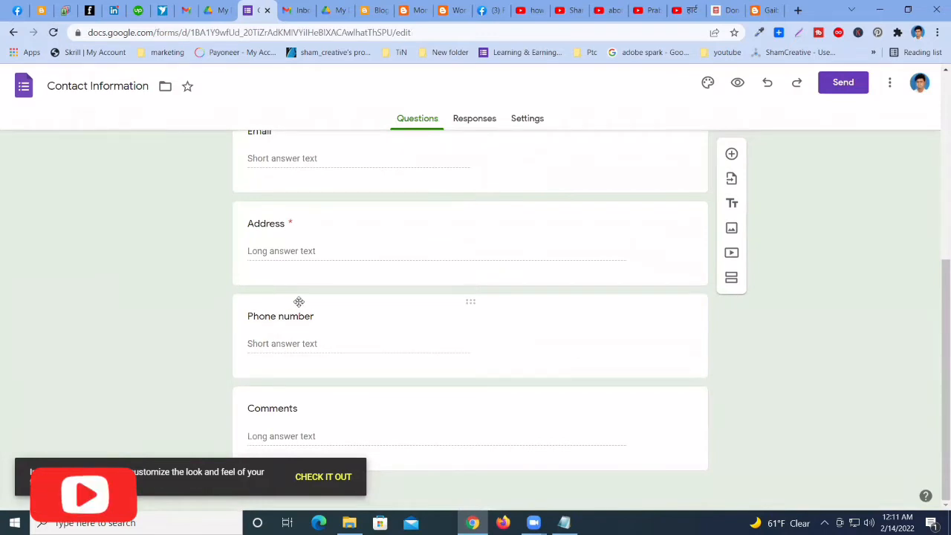
pyautogui.scroll(5, 326, 274)
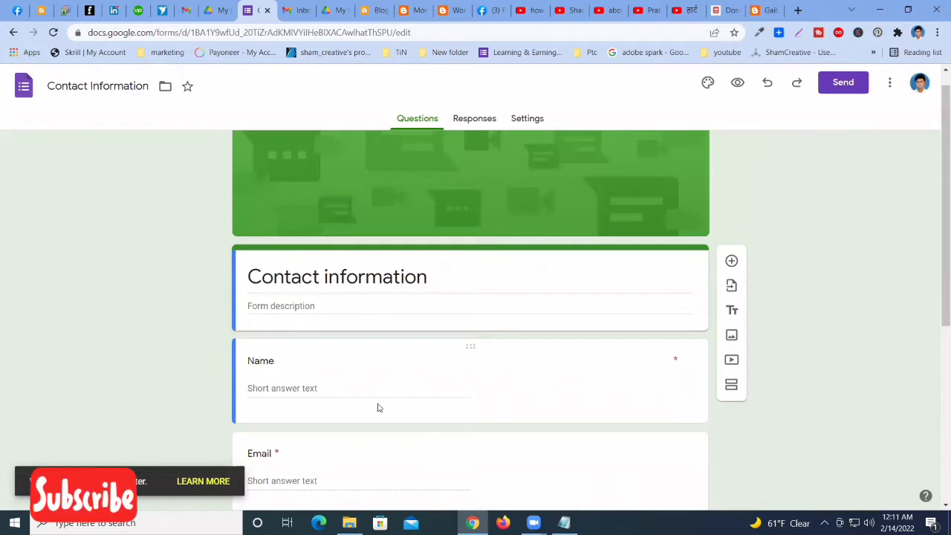
pyautogui.scroll(-5, 398, 399)
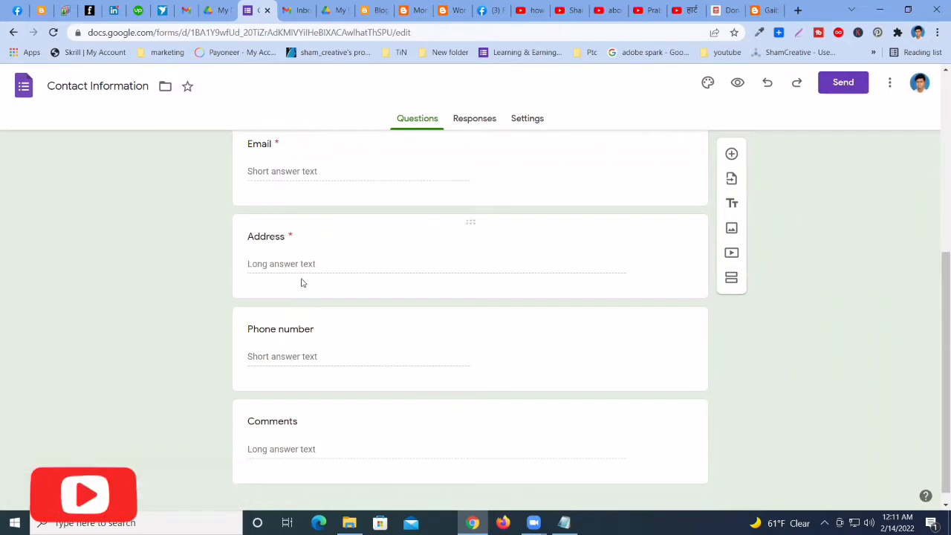
pyautogui.scroll(-1, 344, 373)
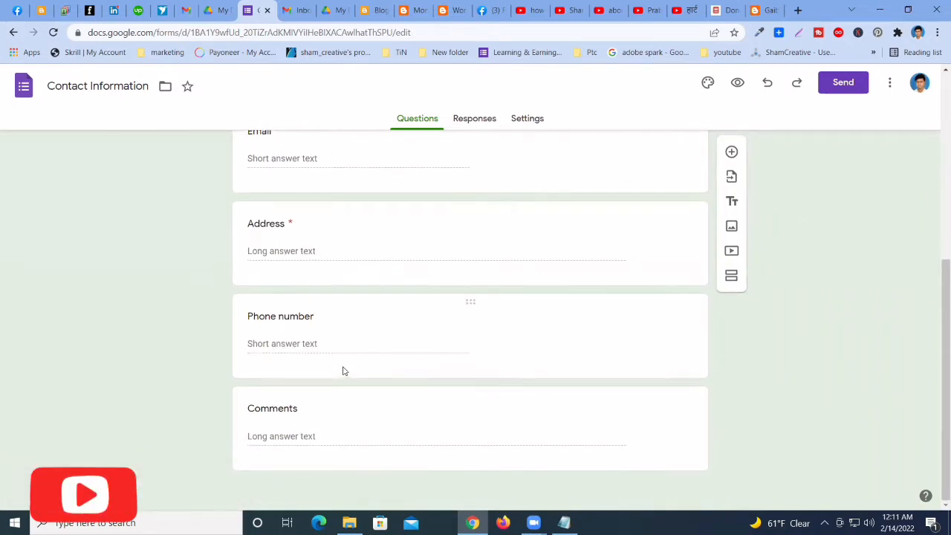
pyautogui.scroll(5, 389, 394)
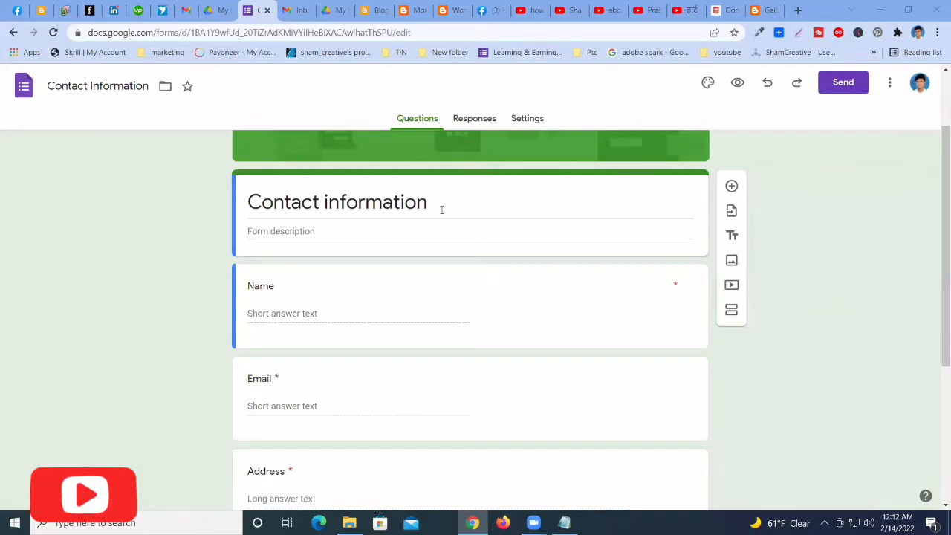
# Switch to Blogger, create a new page titled "Contact Us" and change its editor to HTML view
pyautogui.click(43, 10)
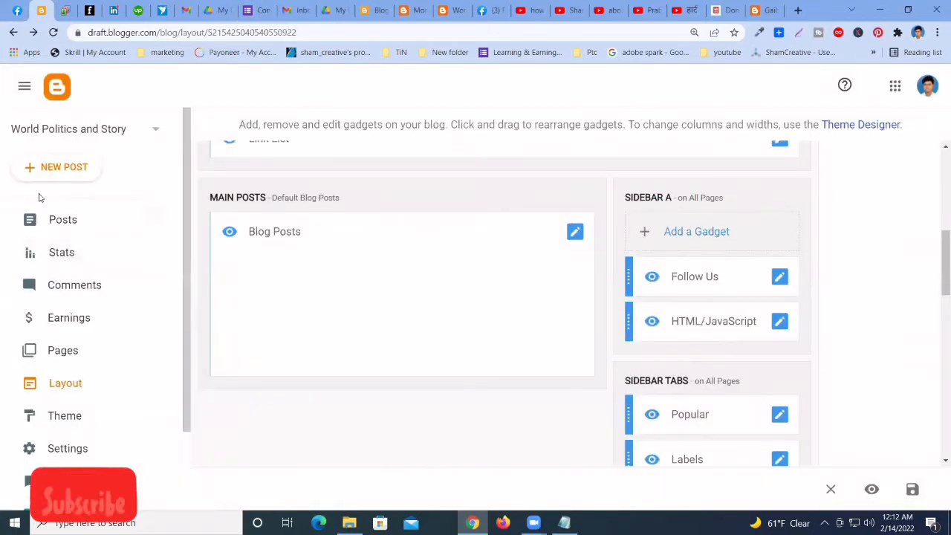
pyautogui.click(66, 353)
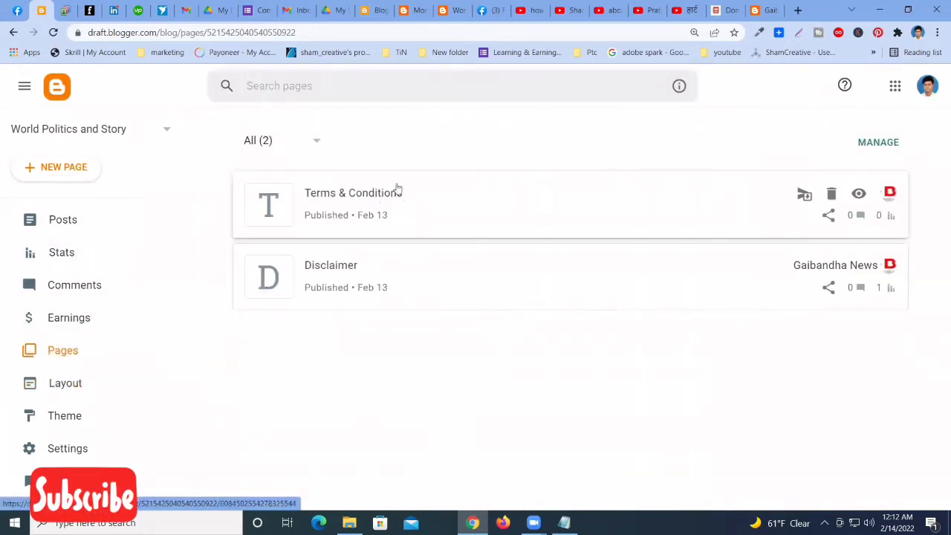
pyautogui.click(45, 176)
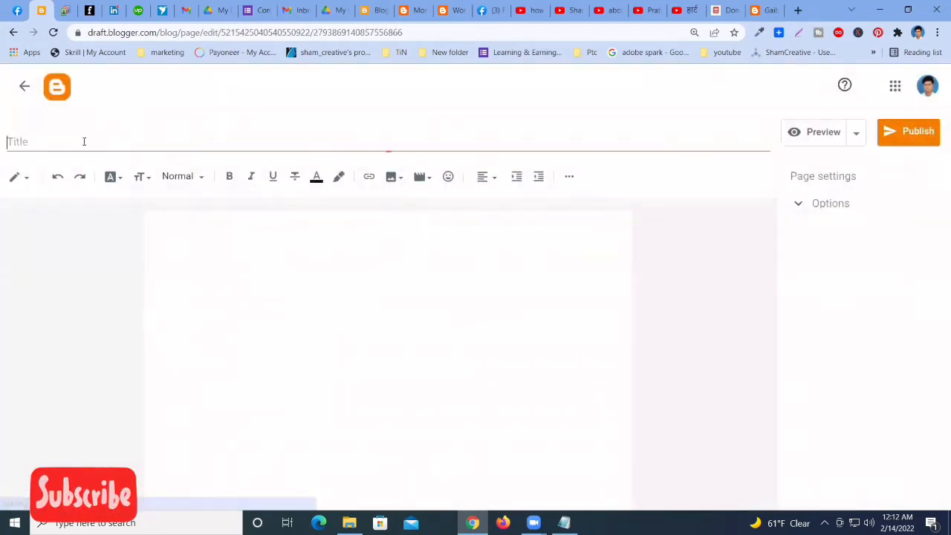
pyautogui.click(83, 142)
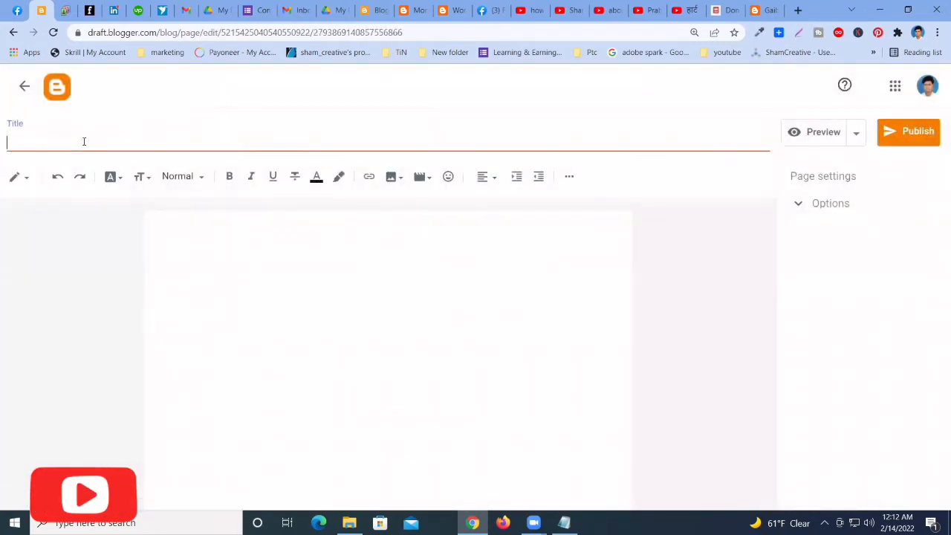
pyautogui.write('Contact Us')
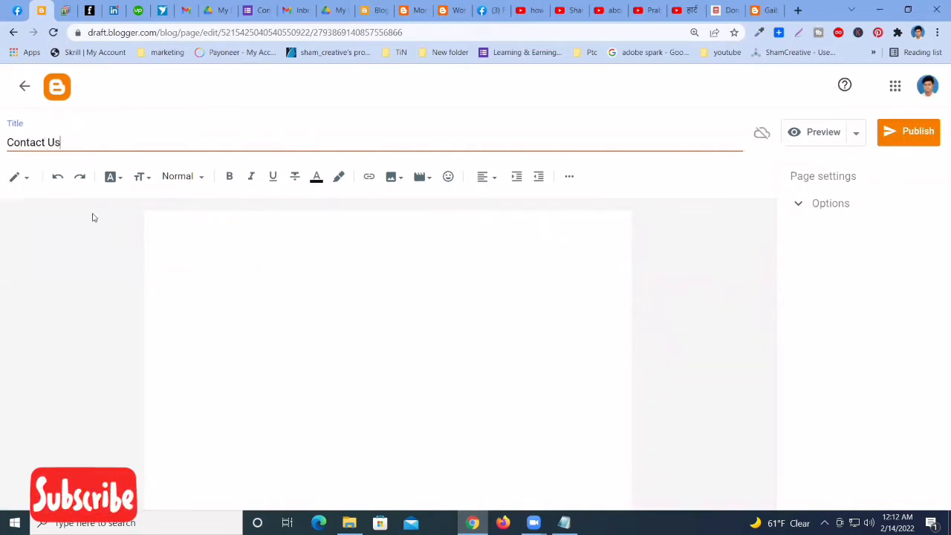
pyautogui.click(27, 176)
pyautogui.click(53, 152)
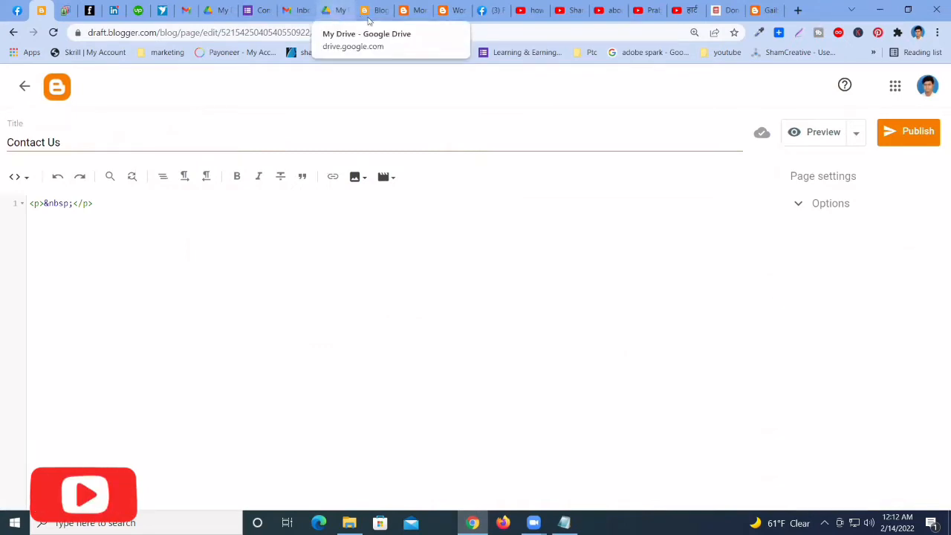
# Switch back to the Contact Information form and look through its additional options
pyautogui.click(255, 10)
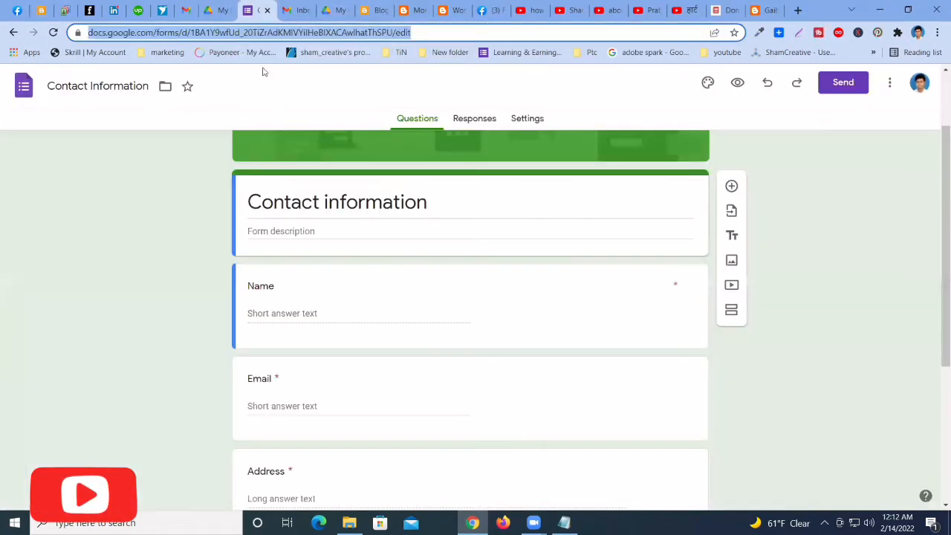
pyautogui.scroll(2, 172, 195)
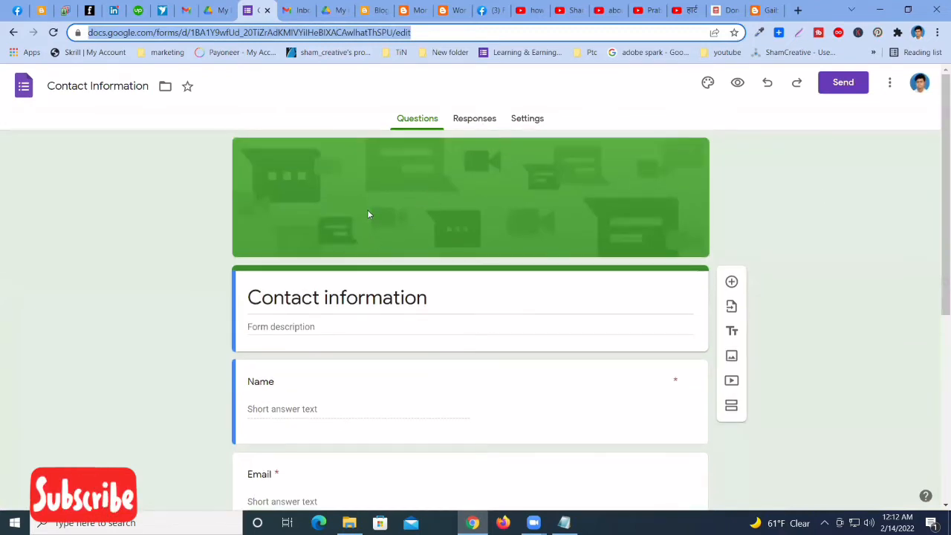
pyautogui.click(814, 172)
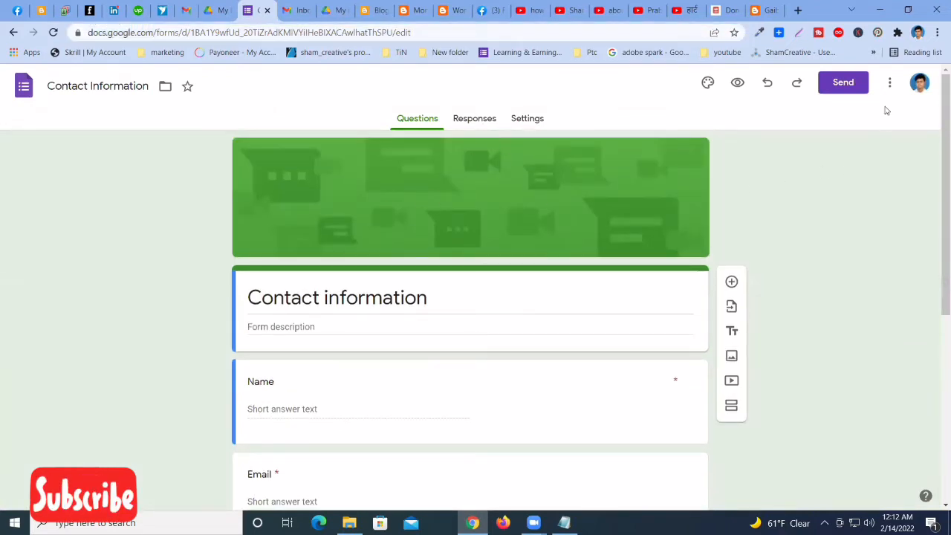
pyautogui.click(890, 83)
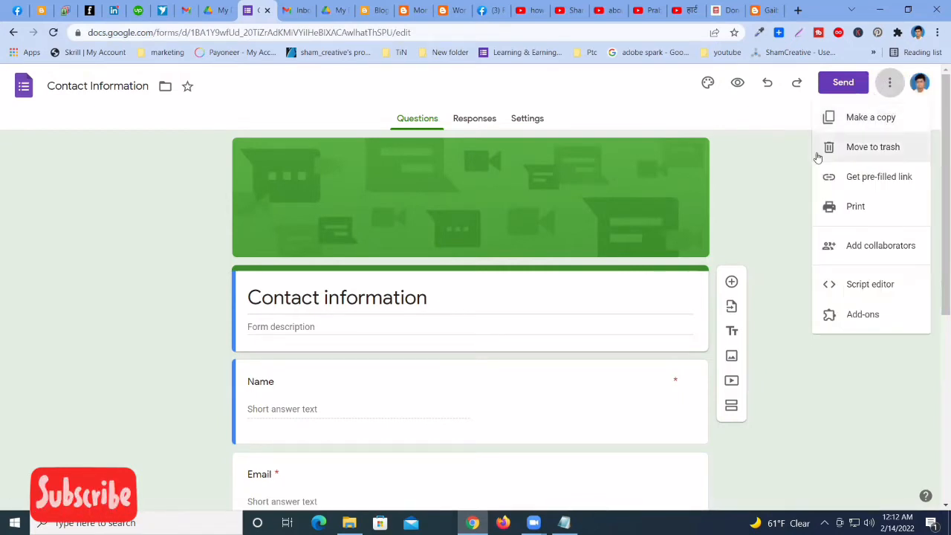
pyautogui.click(773, 185)
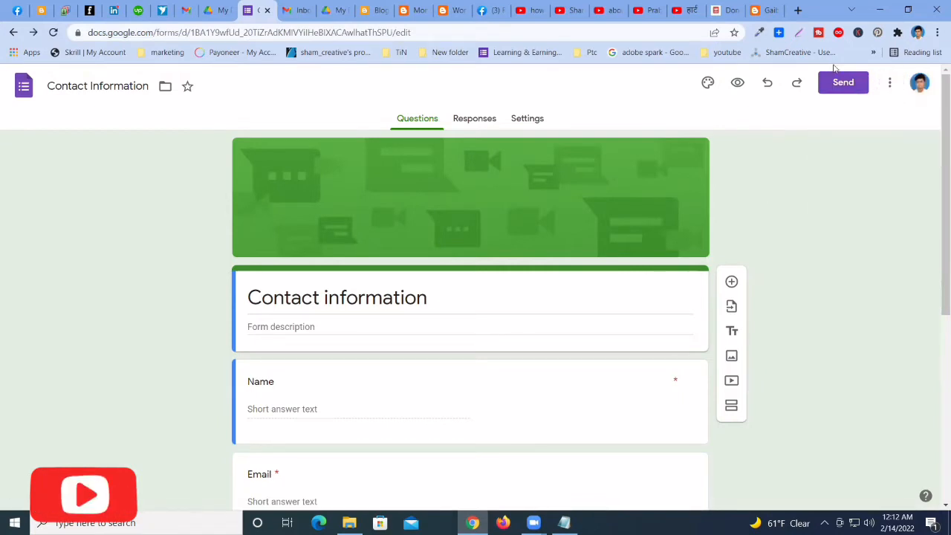
# Open the sending options of the Contact Information form and look at the email and link sharing methods
pyautogui.click(843, 83)
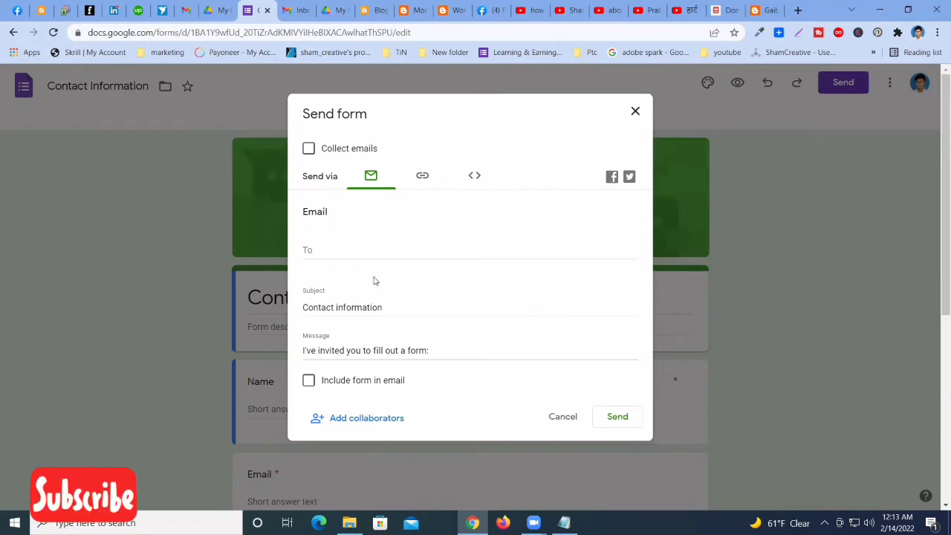
pyautogui.scroll(-3, 375, 297)
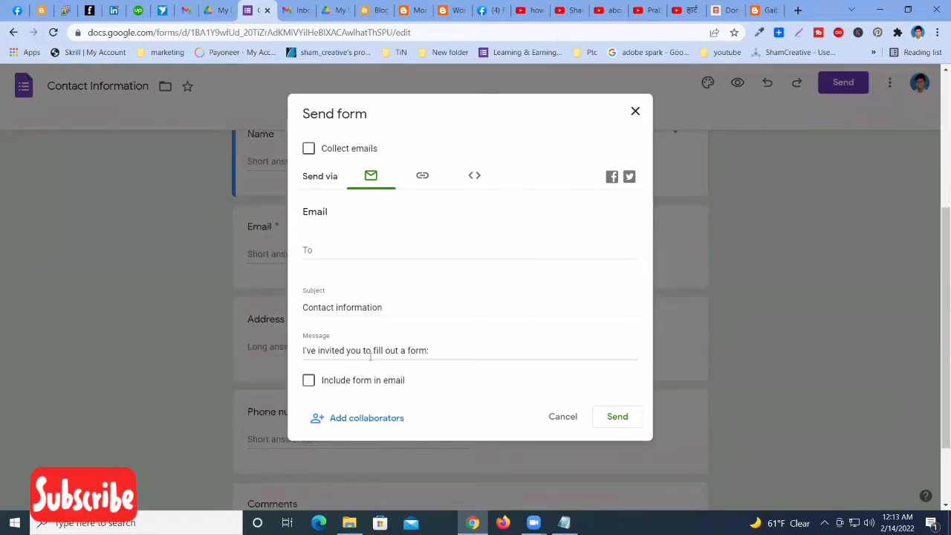
pyautogui.scroll(3, 396, 319)
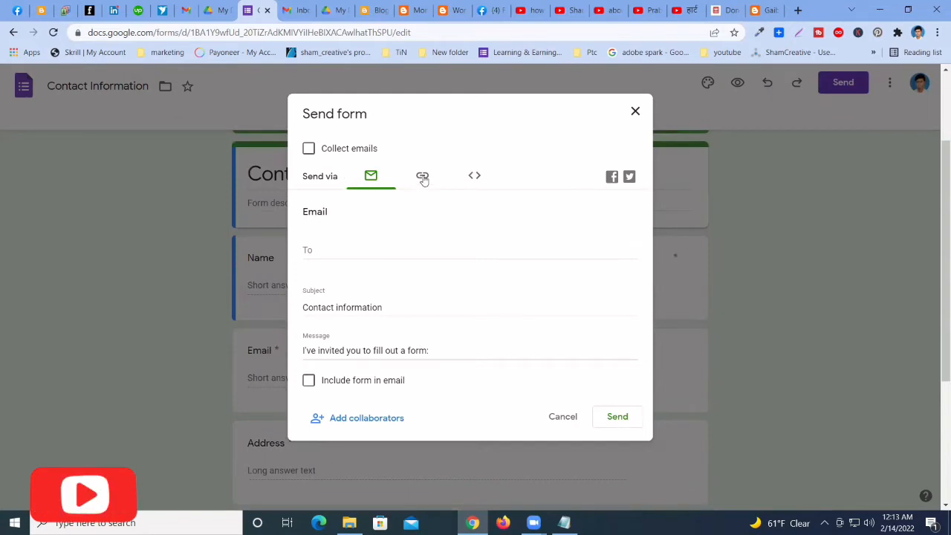
pyautogui.click(421, 181)
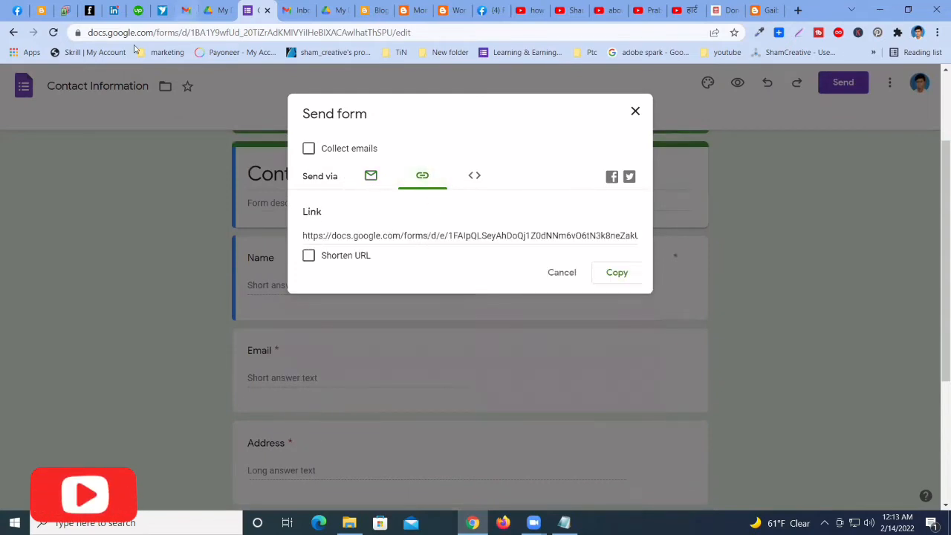
# Show the form's Embed HTML code and copy the whole iframe code
pyautogui.click(476, 179)
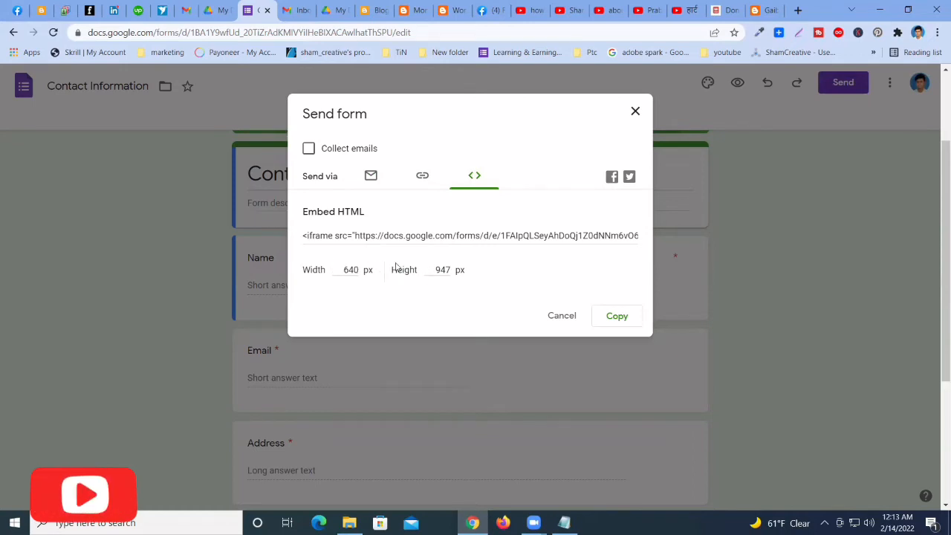
pyautogui.click(478, 235)
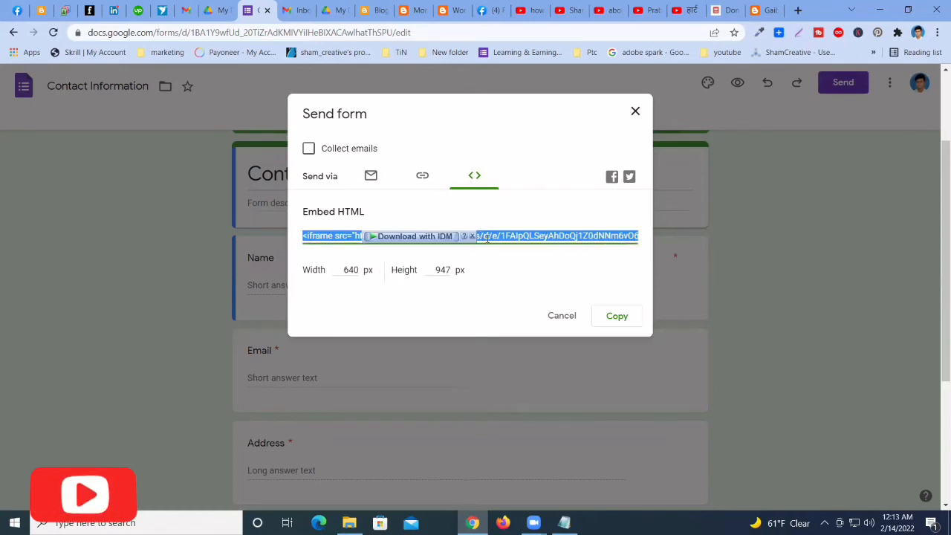
pyautogui.rightClick(535, 236)
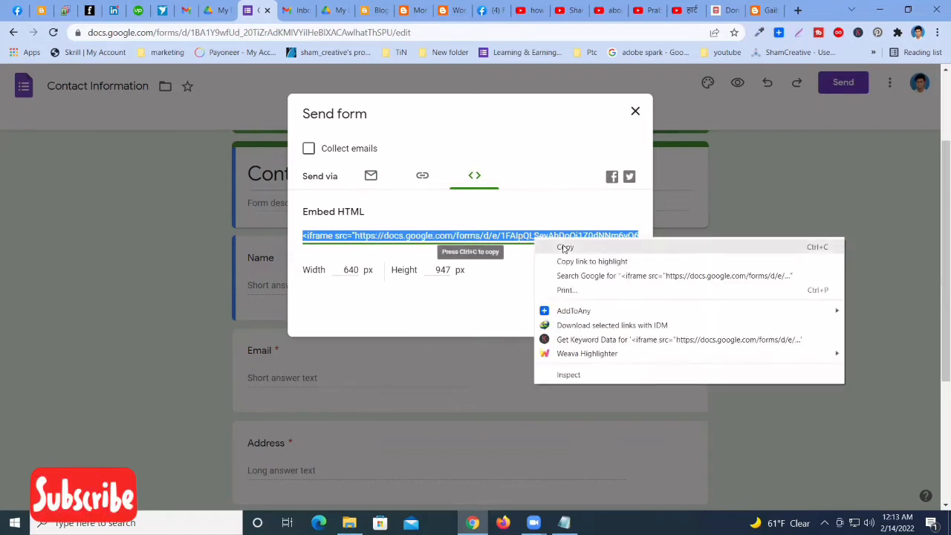
pyautogui.click(559, 246)
pyautogui.click(617, 318)
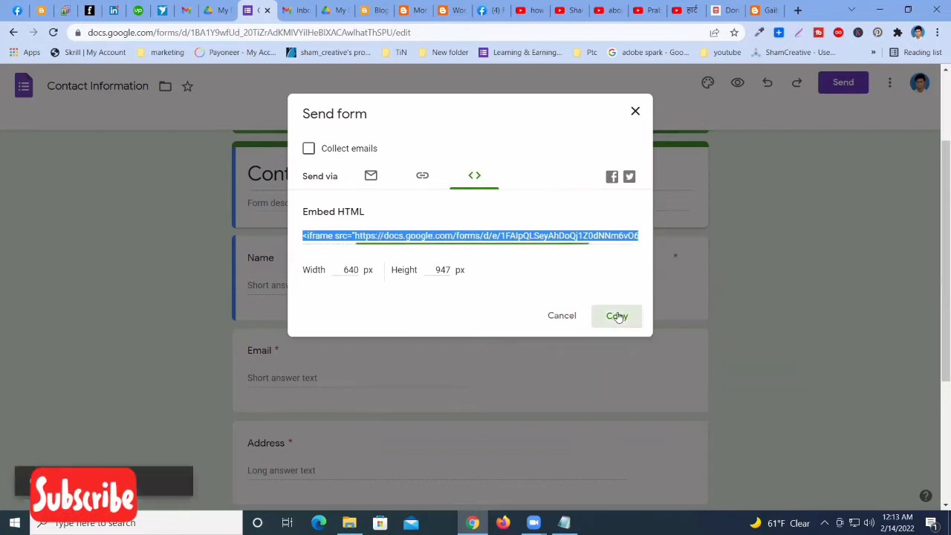
pyautogui.click(620, 323)
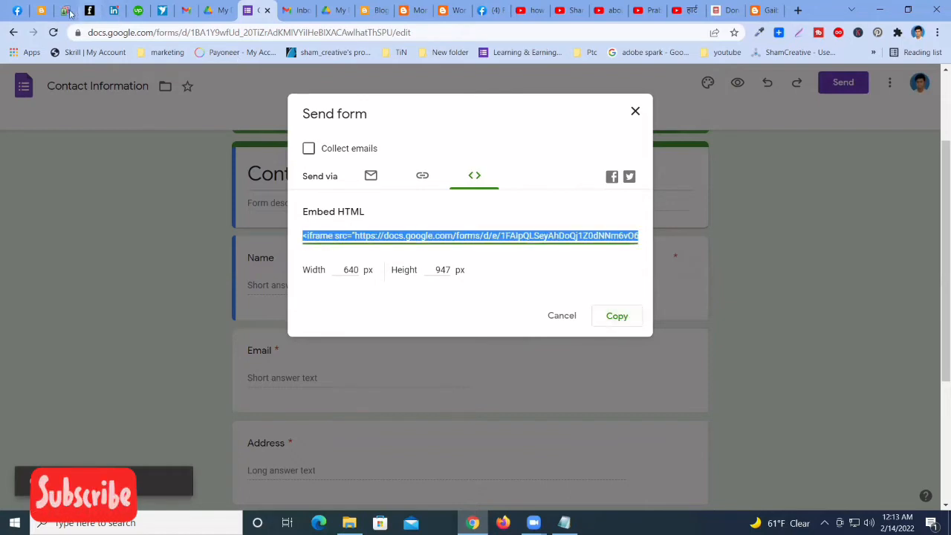
# Switch to Blogger and replace all existing HTML of the Contact Us page with the copied iframe code
pyautogui.click(41, 9)
pyautogui.click(105, 203)
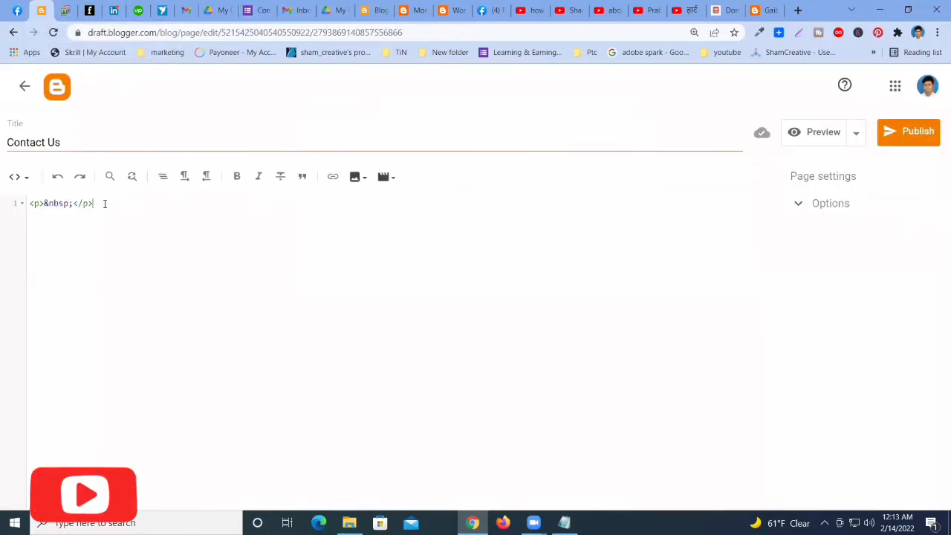
pyautogui.hotkey('ctrl', 'a')
pyautogui.press('BackSpace')
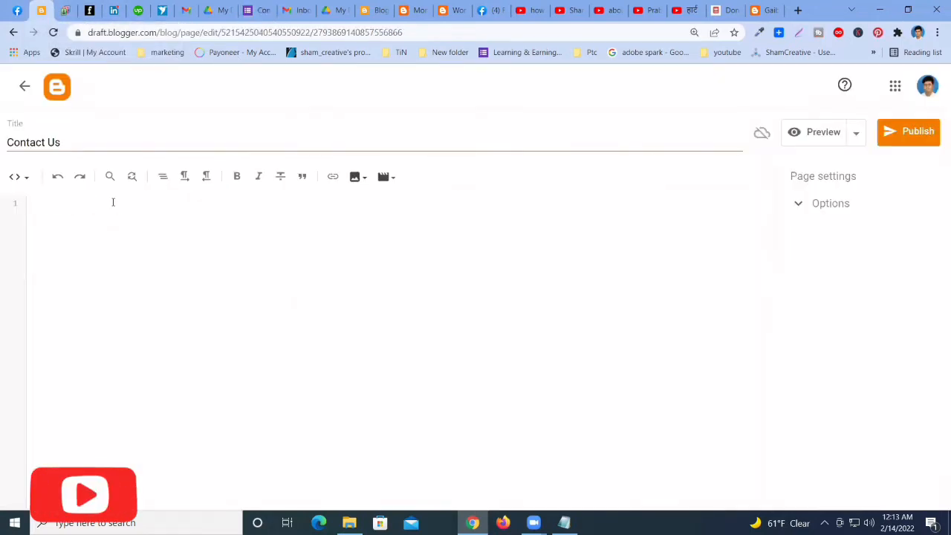
pyautogui.hotkey('ctrl', 'v')
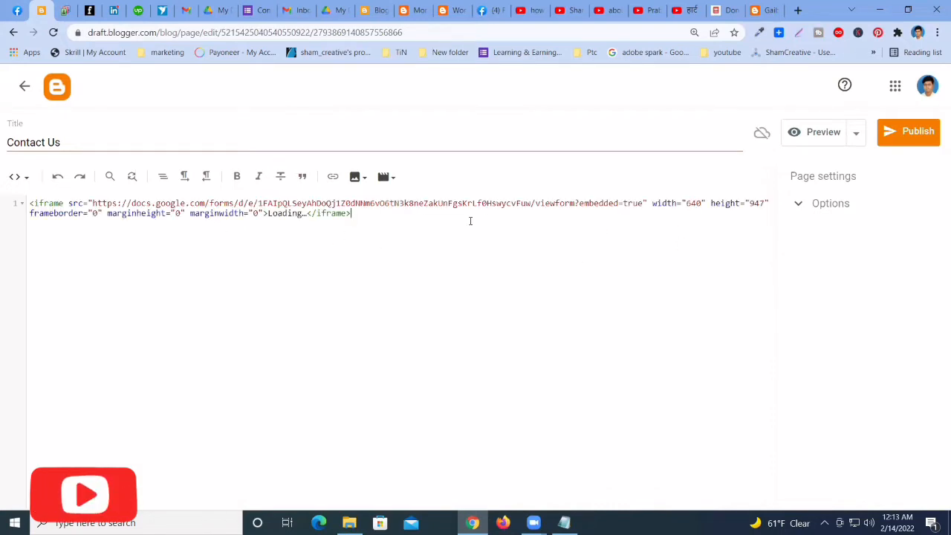
# Check the embedded form in Compose view from start to end and return the page to HTML view
pyautogui.click(17, 176)
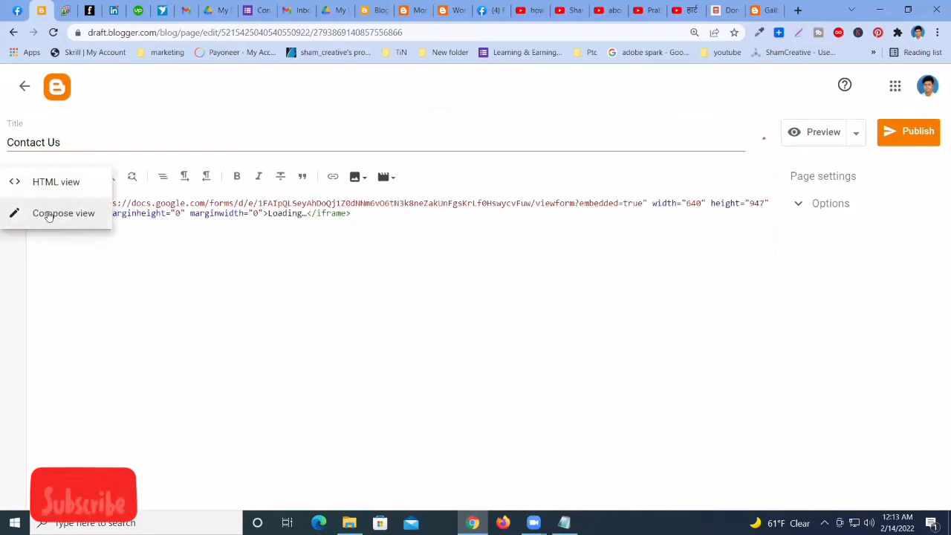
pyautogui.click(48, 215)
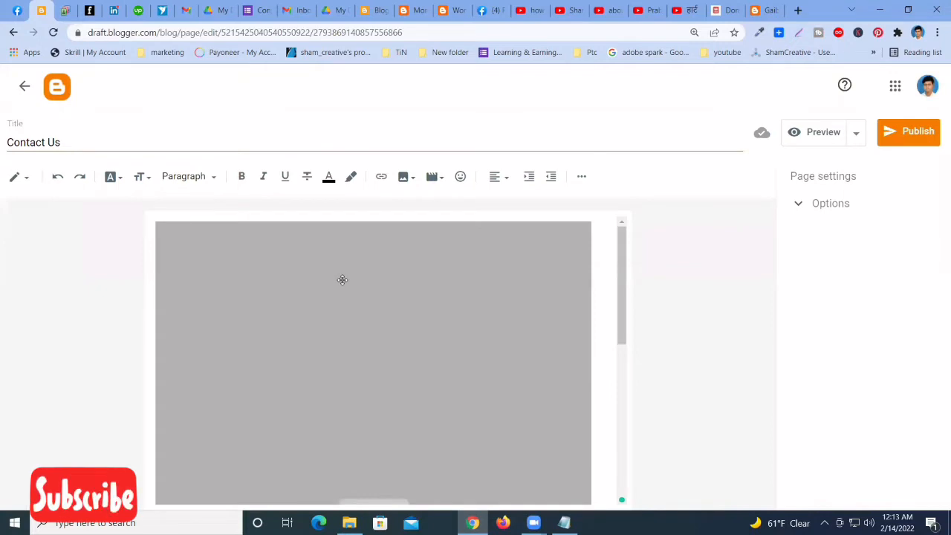
pyautogui.scroll(-3, 315, 324)
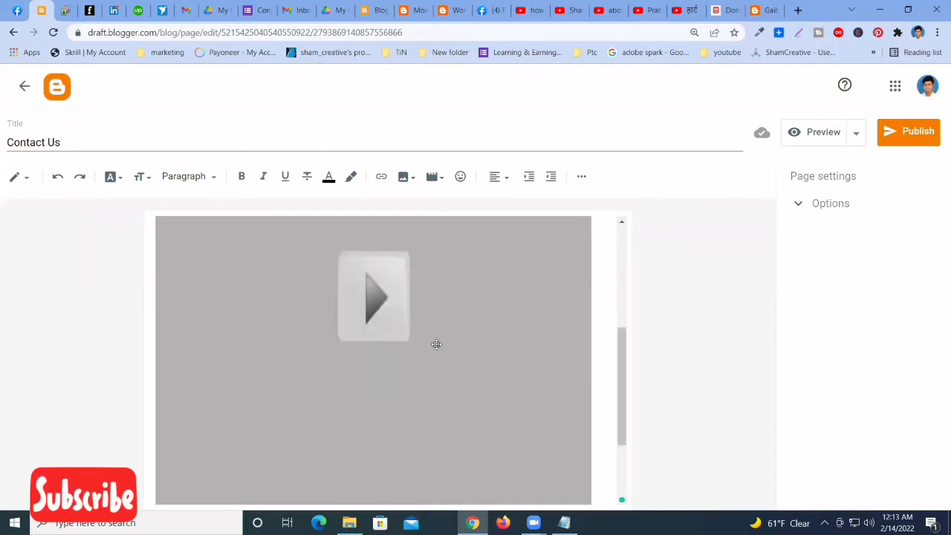
pyautogui.scroll(-2, 436, 345)
pyautogui.scroll(6, 208, 352)
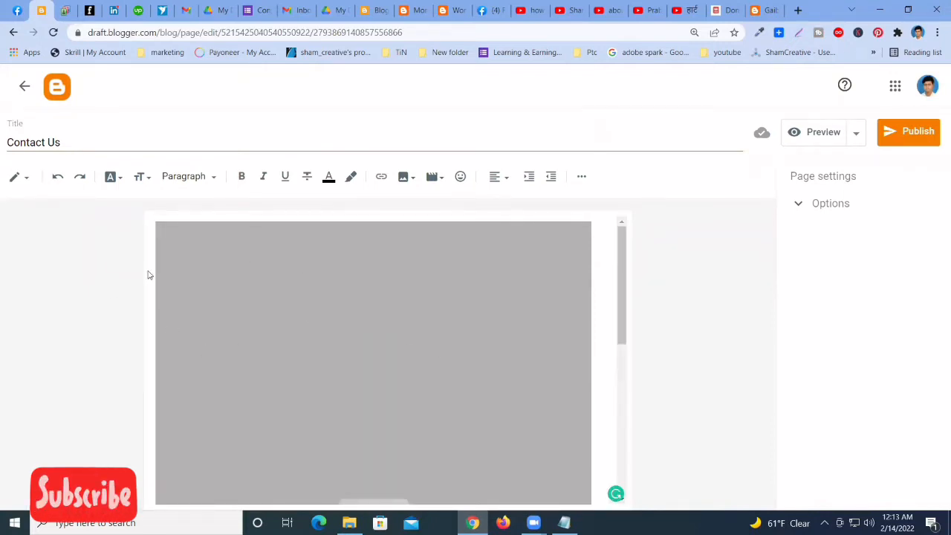
pyautogui.click(20, 176)
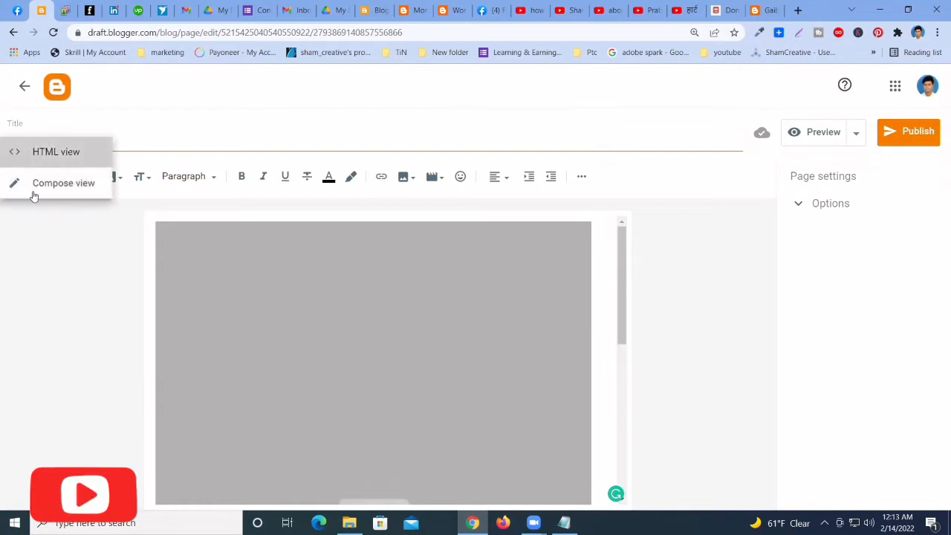
pyautogui.click(44, 151)
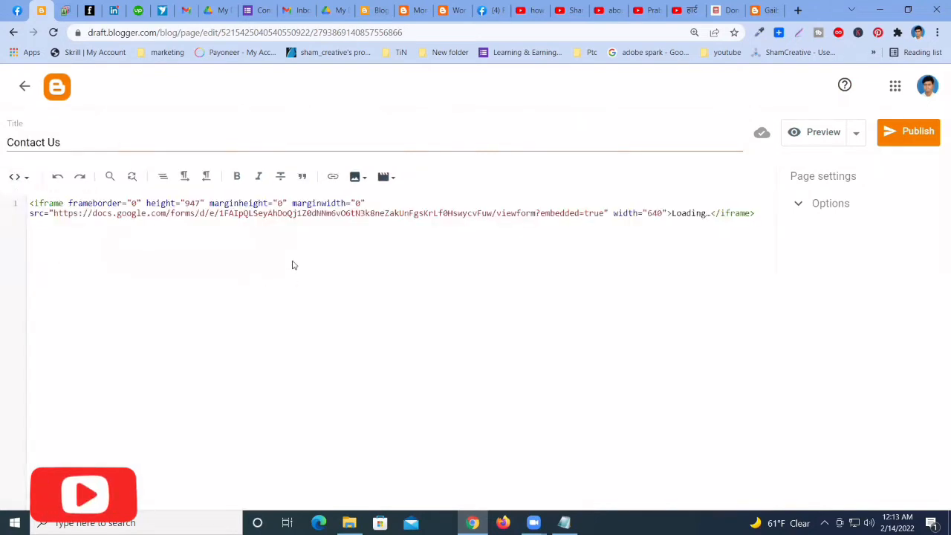
# Publish the Contact Us page with confirmation and open its live version from the pages list
pyautogui.click(908, 134)
pyautogui.click(529, 318)
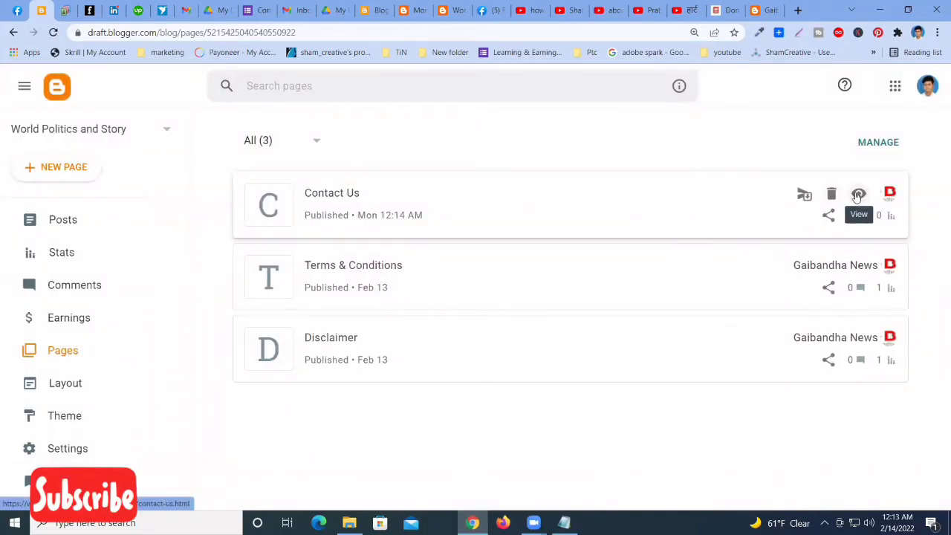
pyautogui.click(858, 194)
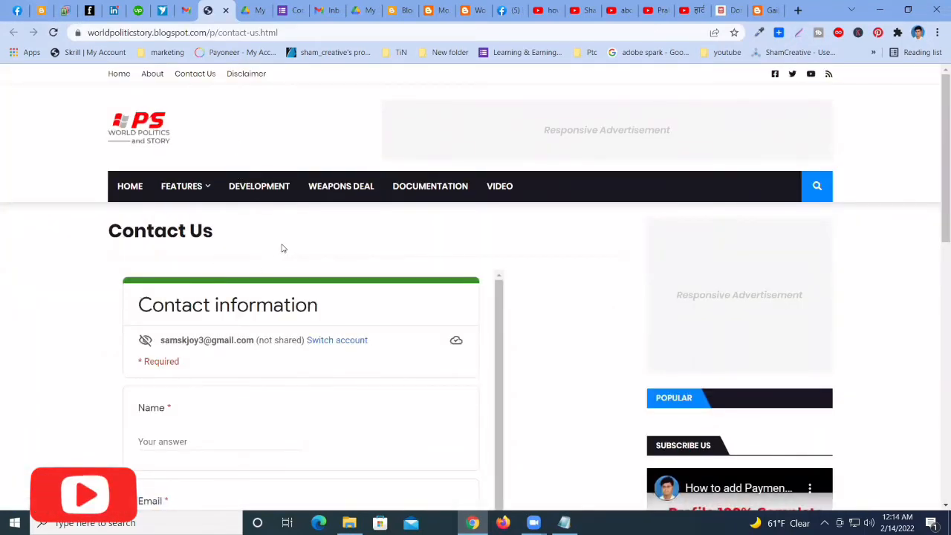
# Examine the published Contact Us page, from the embedded form's name field to the comment section below it
pyautogui.scroll(-1, 289, 298)
pyautogui.scroll(1, 261, 326)
pyautogui.scroll(-4, 198, 414)
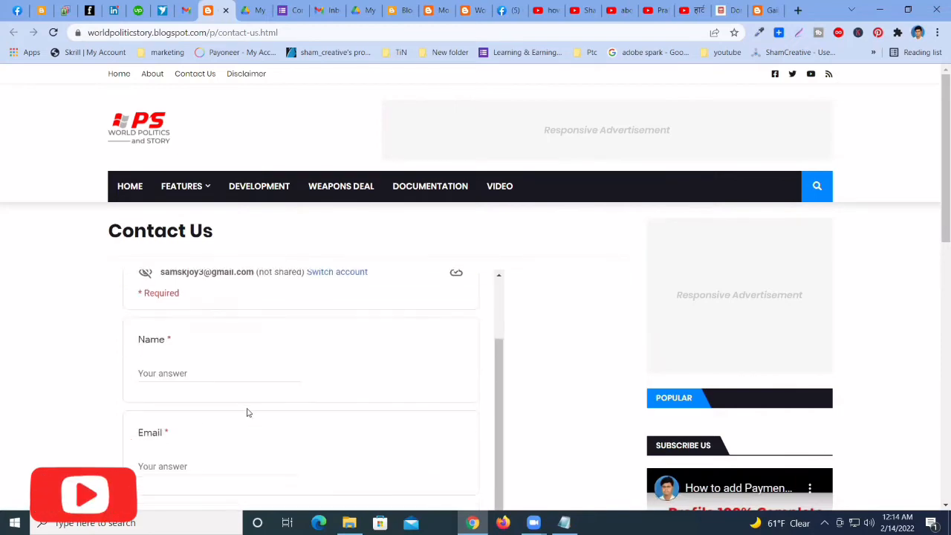
pyautogui.scroll(-3, 357, 357)
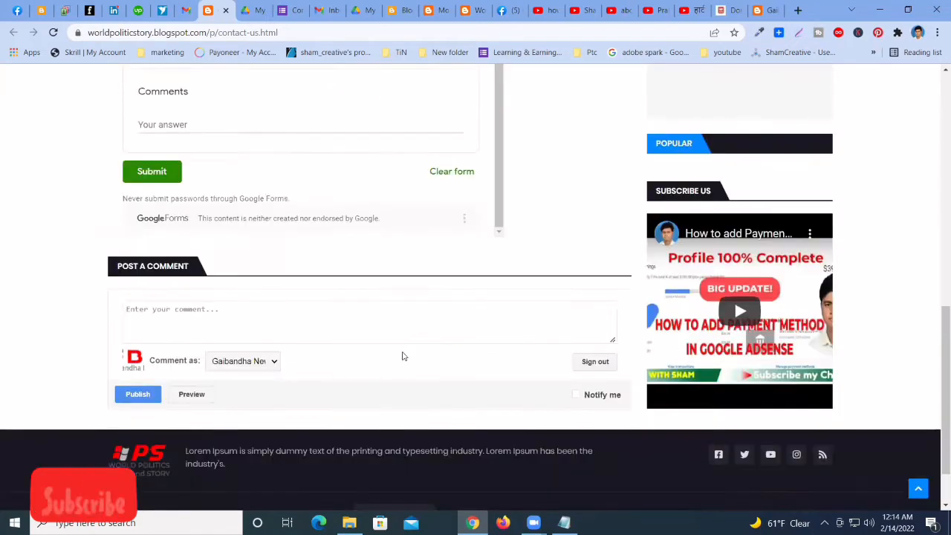
pyautogui.scroll(4, 289, 378)
pyautogui.scroll(5, 291, 380)
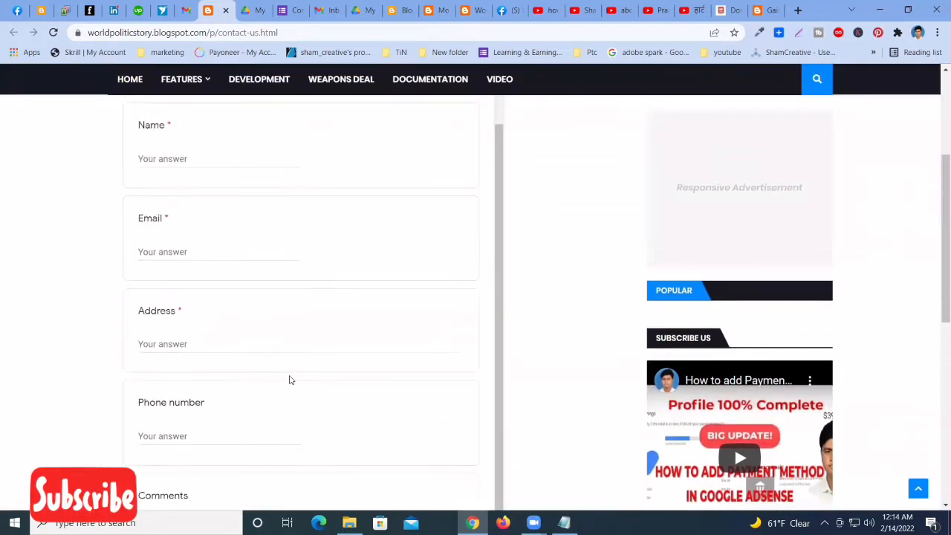
# Select the web address of the published Contact Us page, and go back to Blogger's Layout section
pyautogui.click(292, 32)
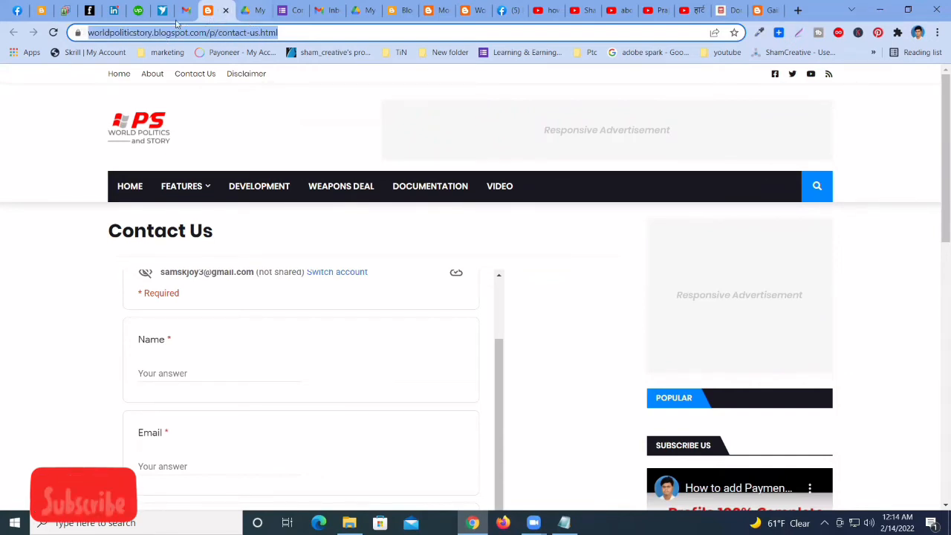
pyautogui.click(226, 10)
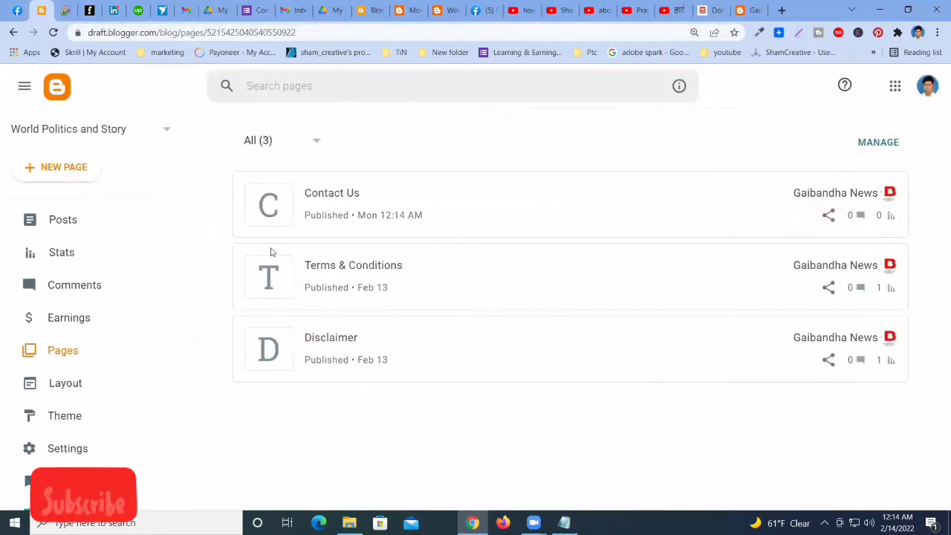
pyautogui.click(72, 384)
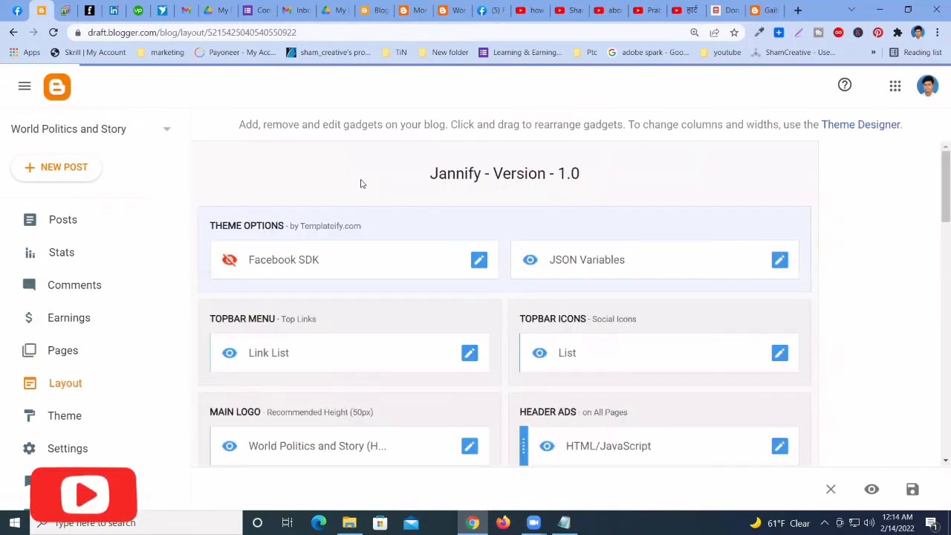
pyautogui.scroll(-2, 402, 301)
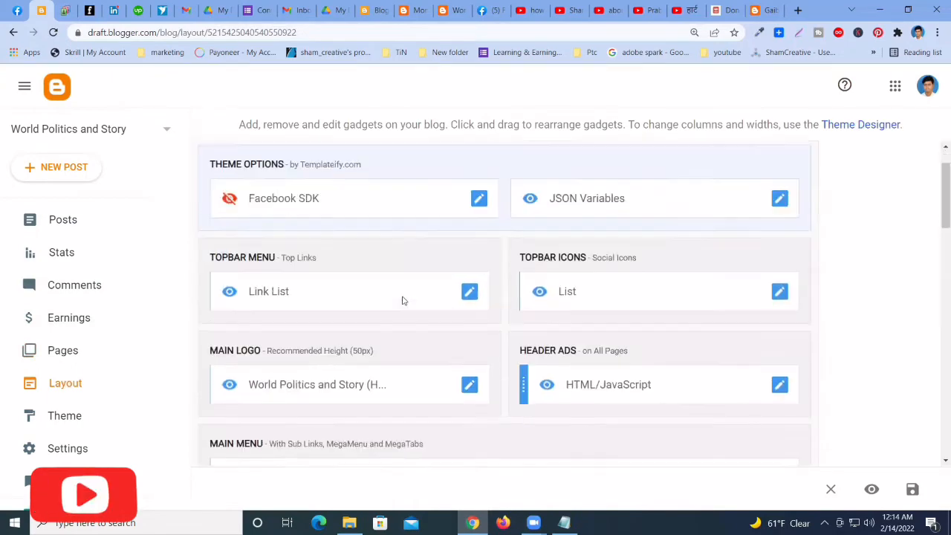
pyautogui.scroll(2, 402, 301)
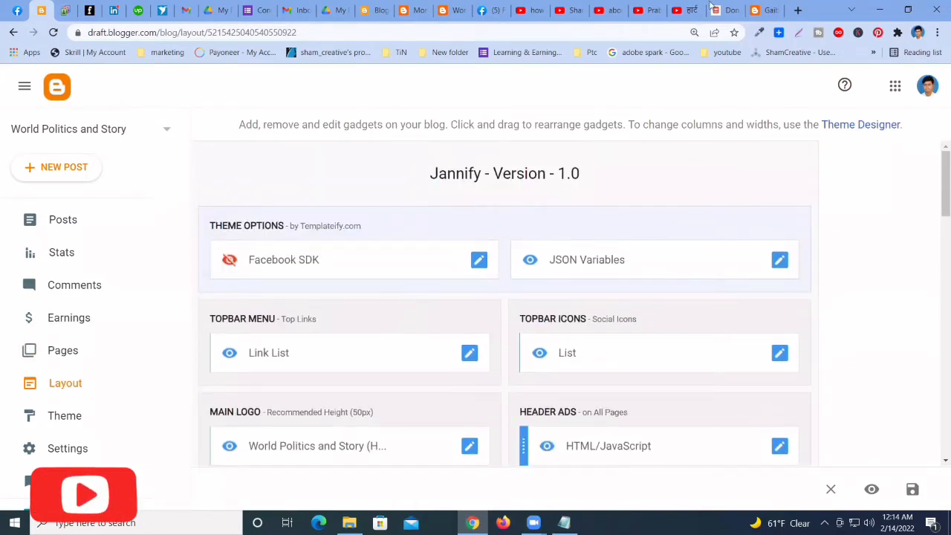
# Examine where the Gaibandha News blog places its Contact Us links in header and footer, and return to the Blogger layout
pyautogui.click(764, 9)
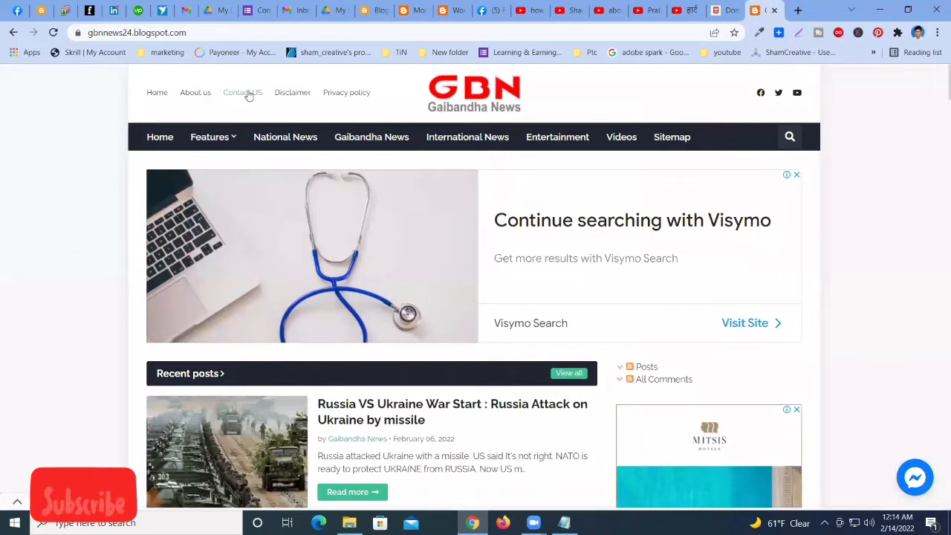
pyautogui.scroll(-5, 722, 297)
pyautogui.scroll(-5, 729, 336)
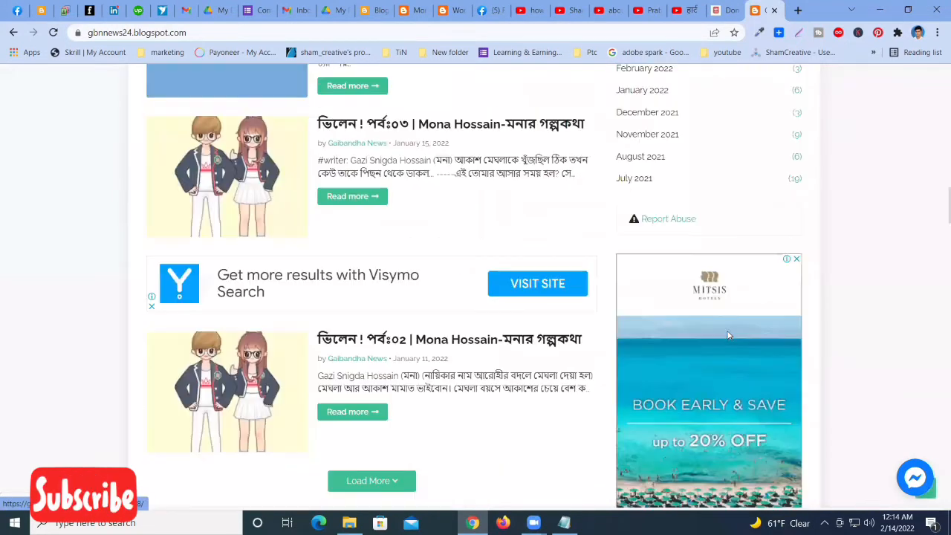
pyautogui.scroll(-10, 727, 343)
pyautogui.scroll(-20, 727, 354)
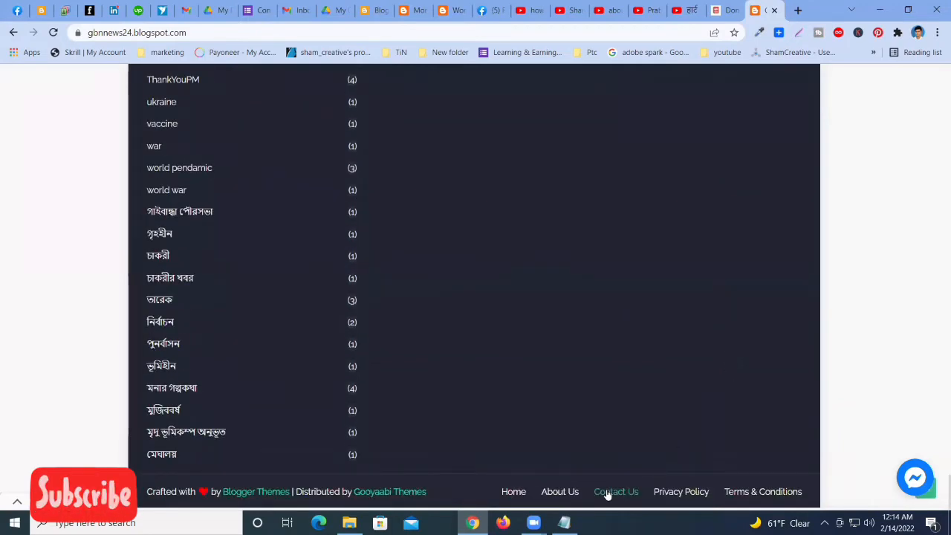
pyautogui.scroll(20, 619, 457)
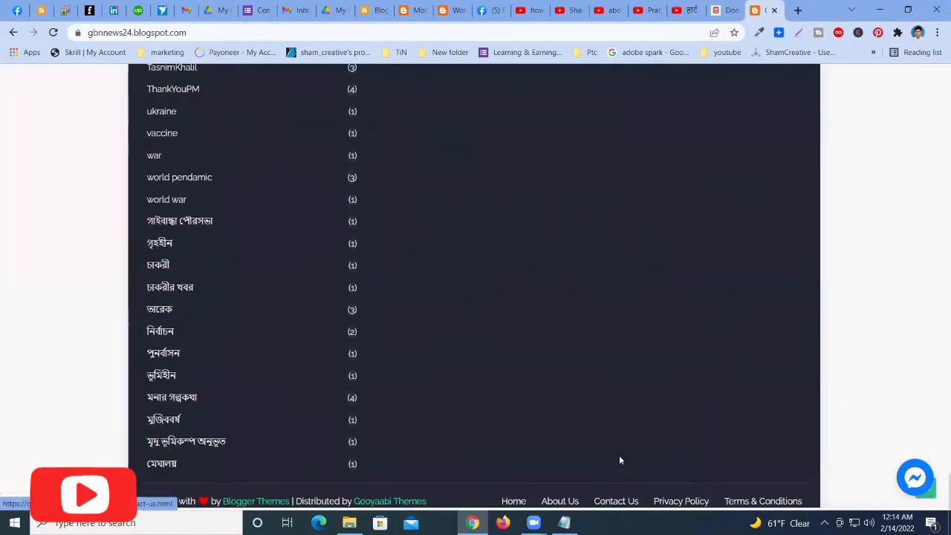
pyautogui.scroll(10, 616, 446)
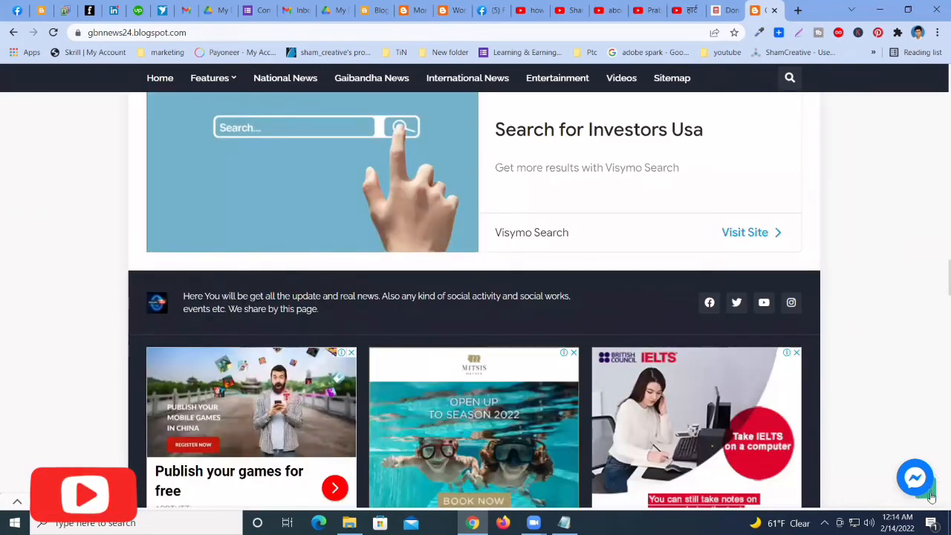
pyautogui.scroll(2, 925, 483)
pyautogui.scroll(8, 925, 482)
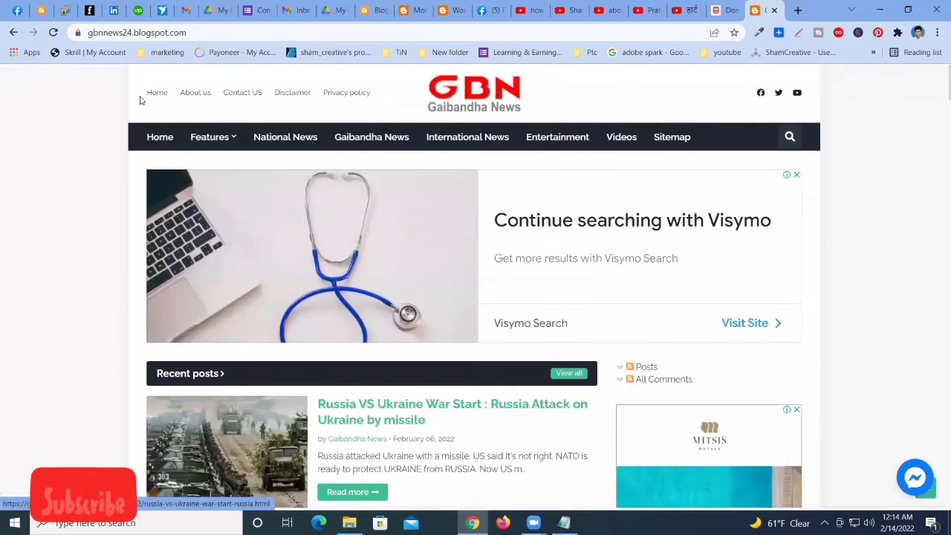
pyautogui.click(46, 11)
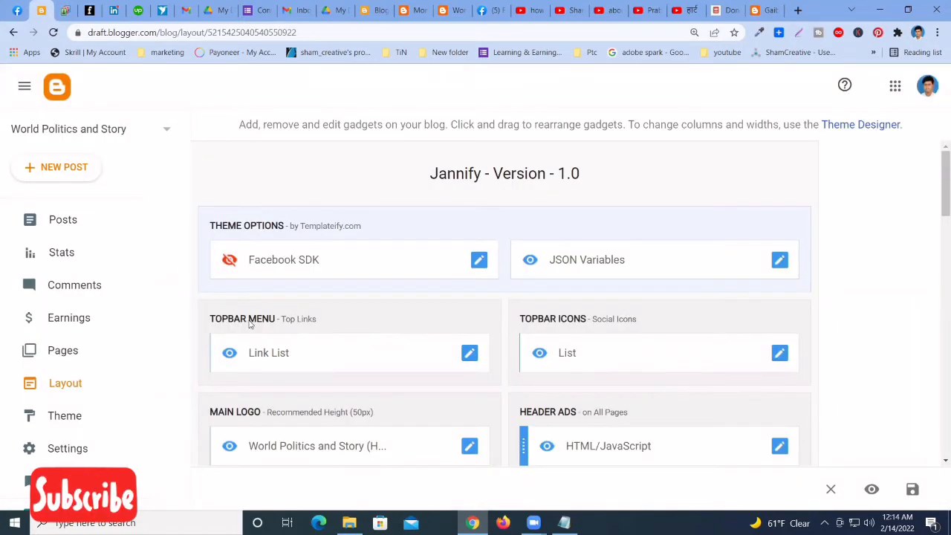
pyautogui.click(471, 355)
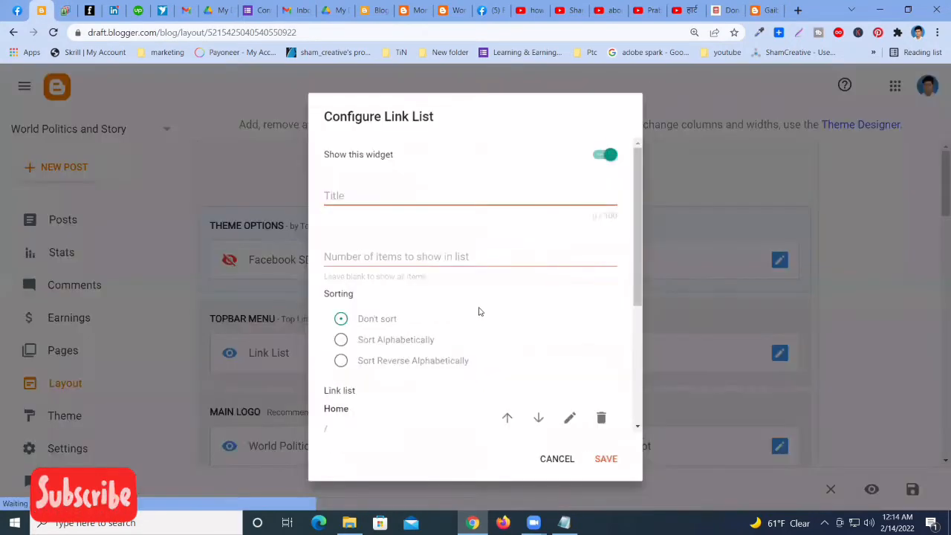
pyautogui.scroll(-5, 373, 244)
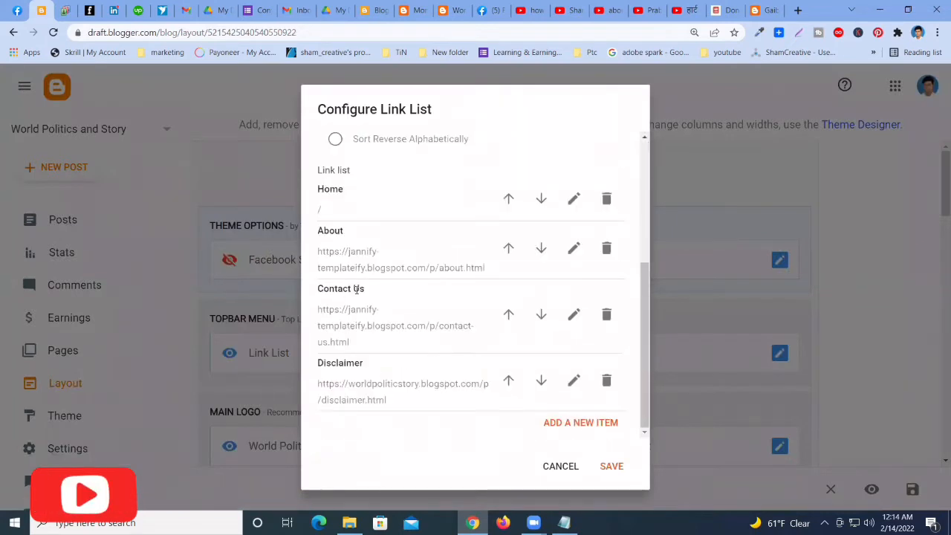
pyautogui.click(574, 315)
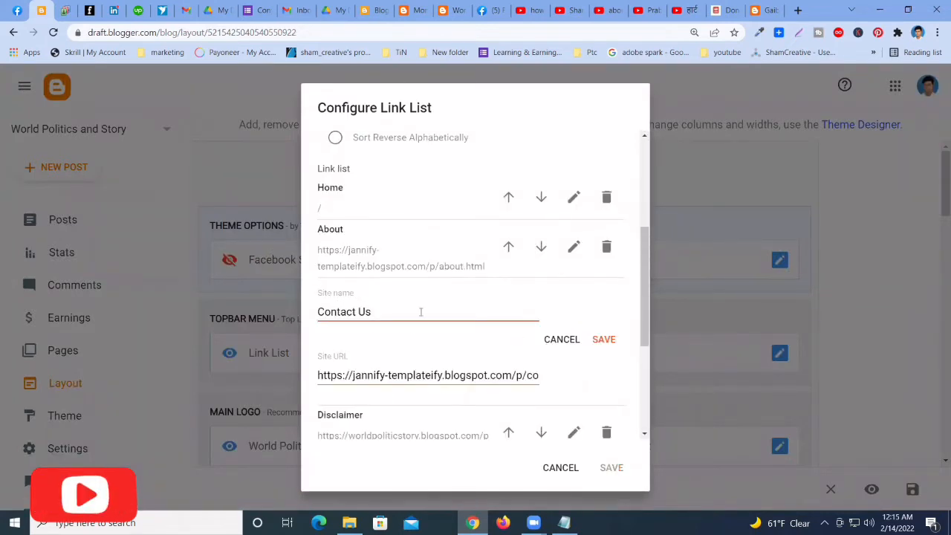
pyautogui.scroll(-2, 468, 346)
pyautogui.tripleClick(460, 251)
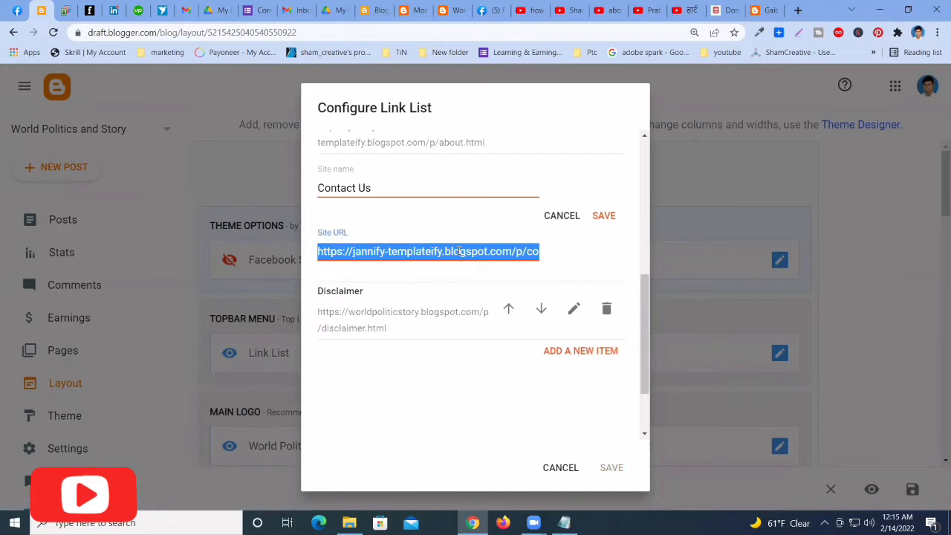
pyautogui.hotkey('ctrl', 'v')
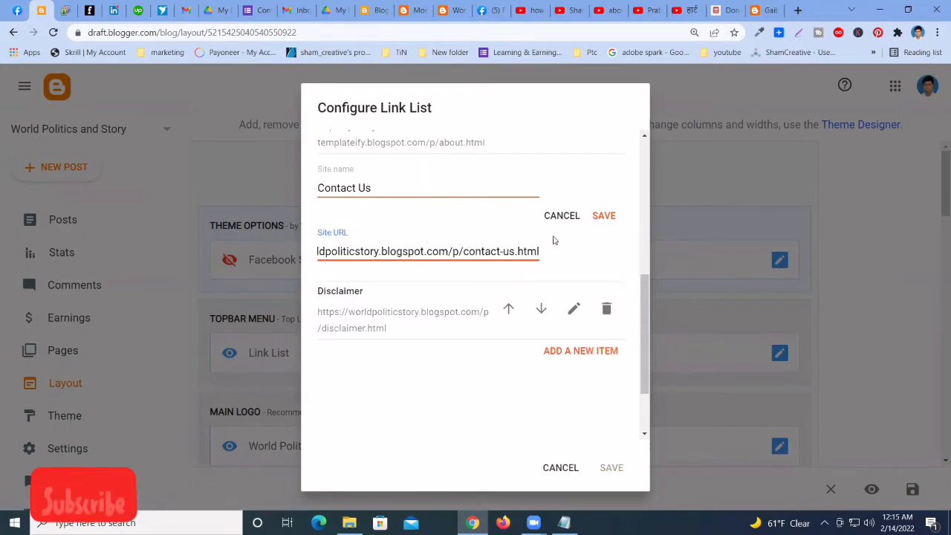
pyautogui.click(606, 217)
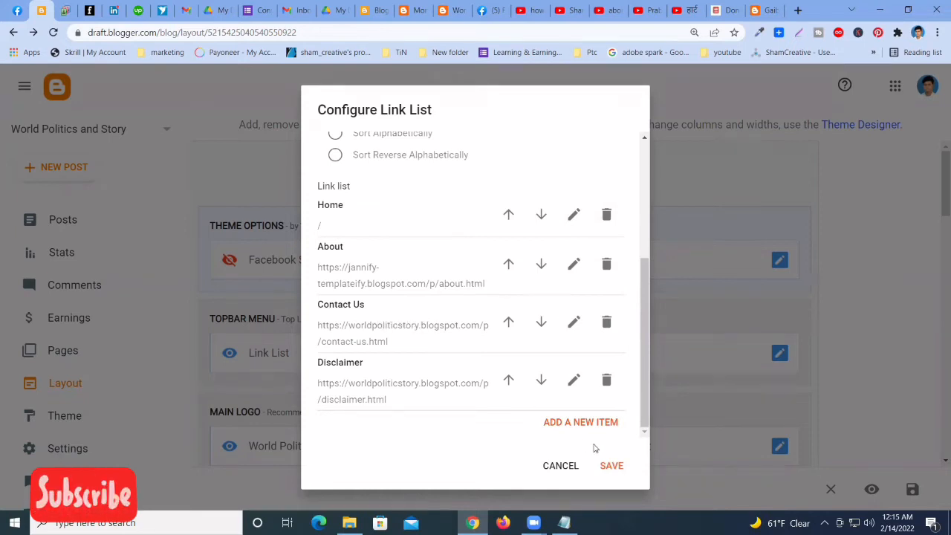
pyautogui.click(611, 466)
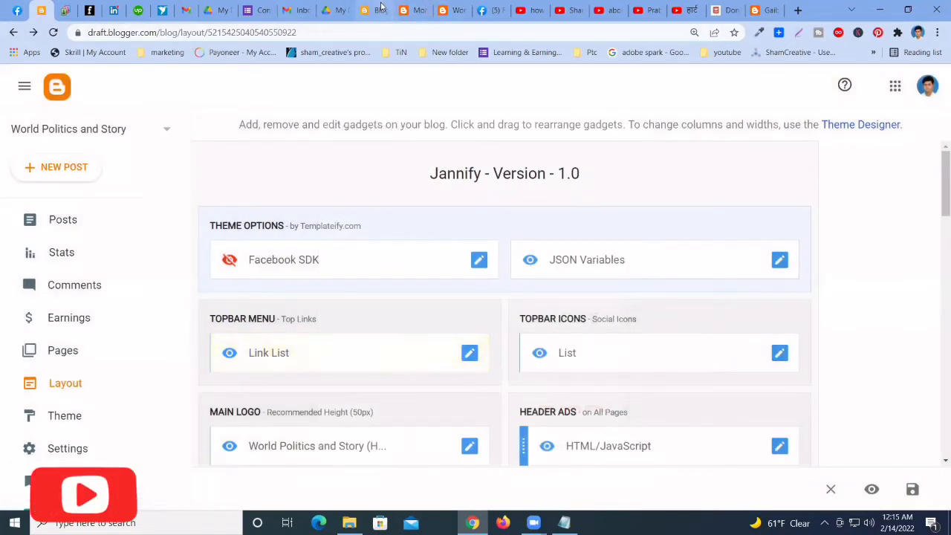
# Reload the live World Politics and Story blog, check that its Contact Us link opens the form page, and return to the homepage
pyautogui.click(442, 10)
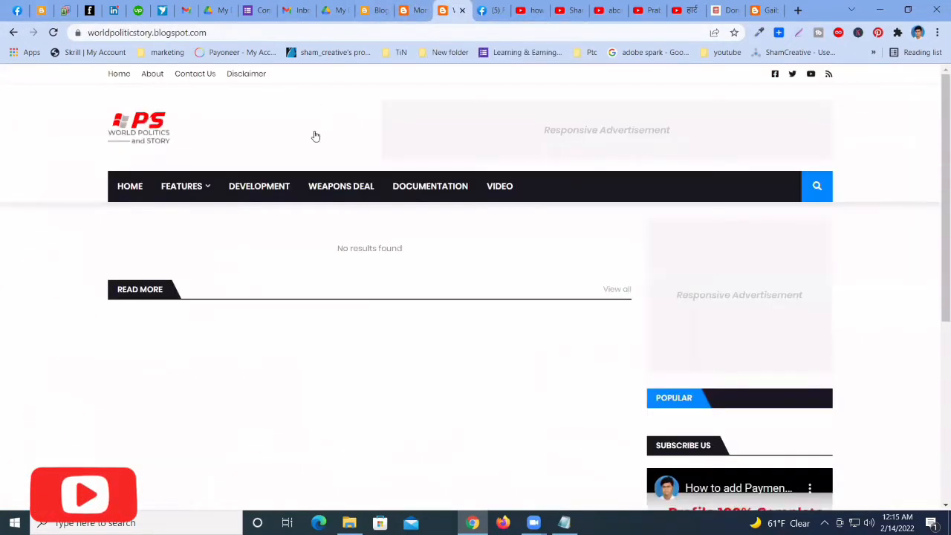
pyautogui.click(52, 32)
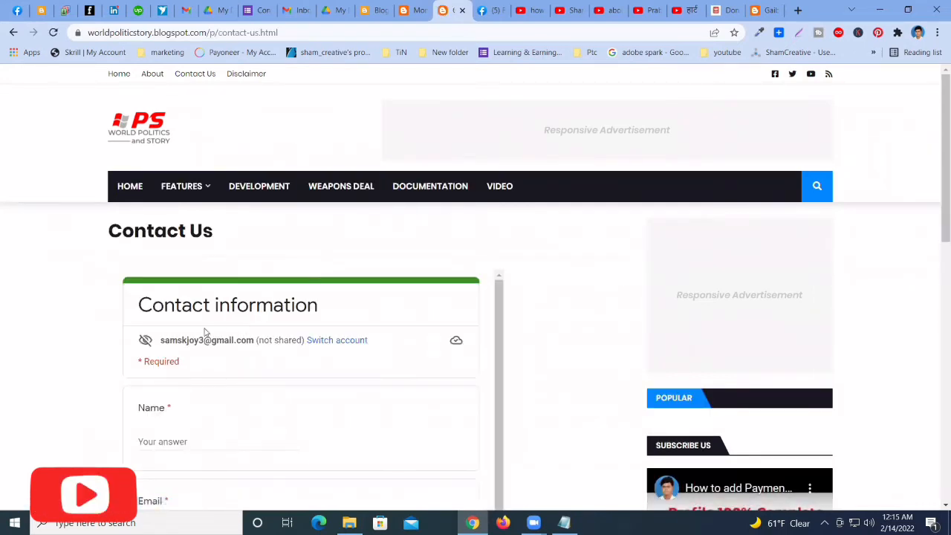
pyautogui.click(118, 75)
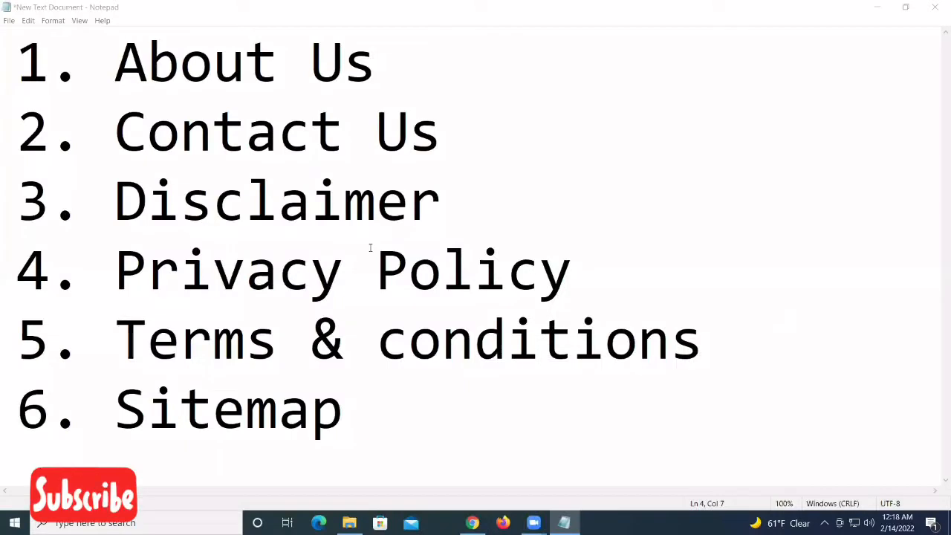
pyautogui.click(149, 274)
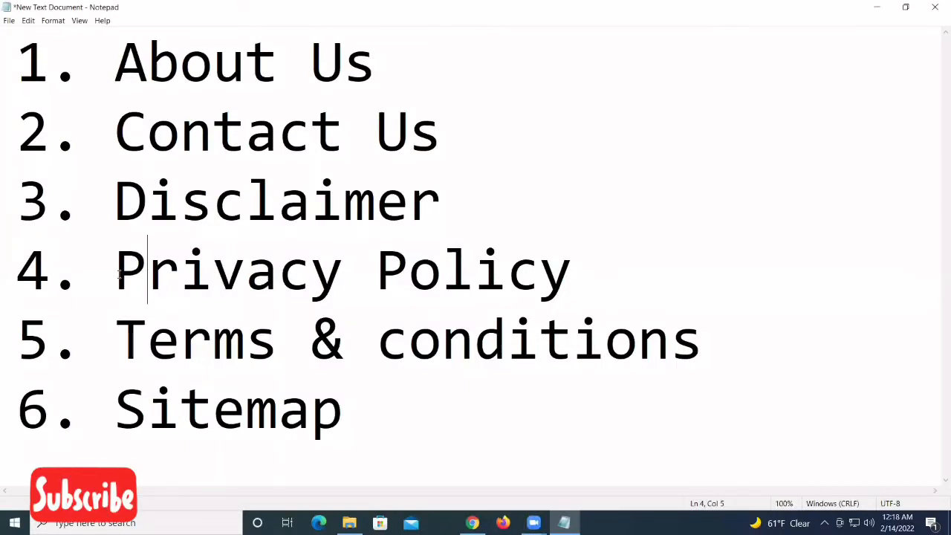
pyautogui.moveTo(119, 274); pyautogui.dragTo(536, 272)
pyautogui.click(536, 272)
pyautogui.click(148, 281)
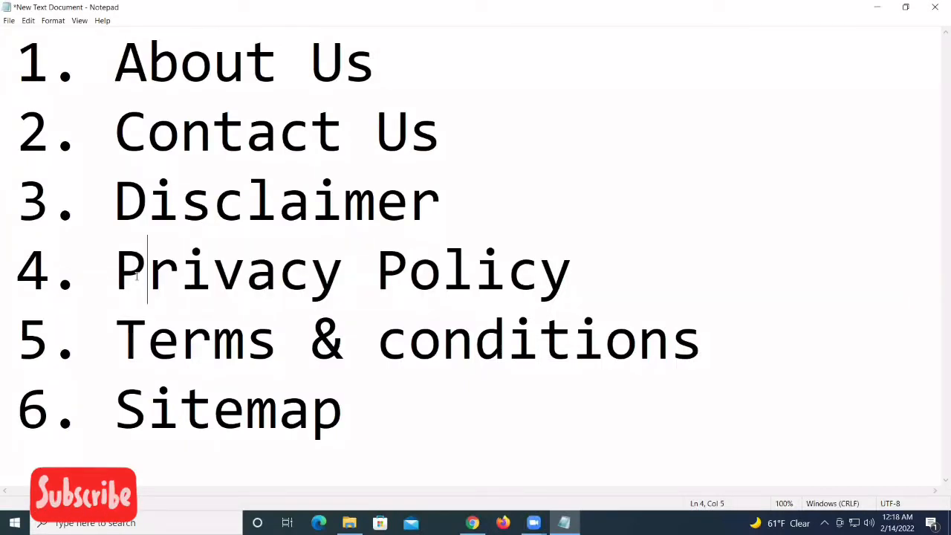
pyautogui.moveTo(117, 281); pyautogui.dragTo(550, 290)
pyautogui.click(550, 290)
pyautogui.click(348, 279)
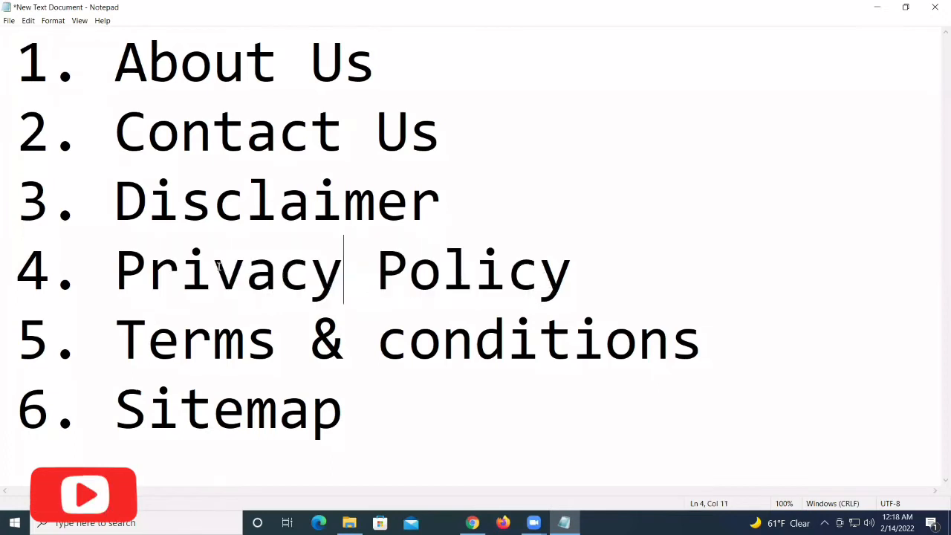
pyautogui.click(215, 275)
pyautogui.moveTo(216, 275); pyautogui.dragTo(477, 275)
pyautogui.click(510, 277)
# Switch to Chrome and search Google in a new tab for "privacy and policy generator"
pyautogui.hotkey('alt', 'Tab')
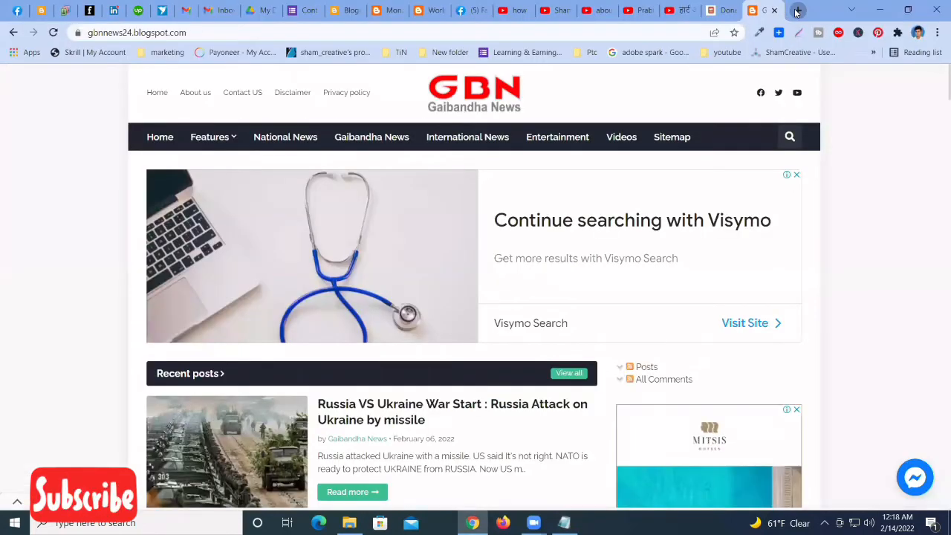
pyautogui.click(795, 11)
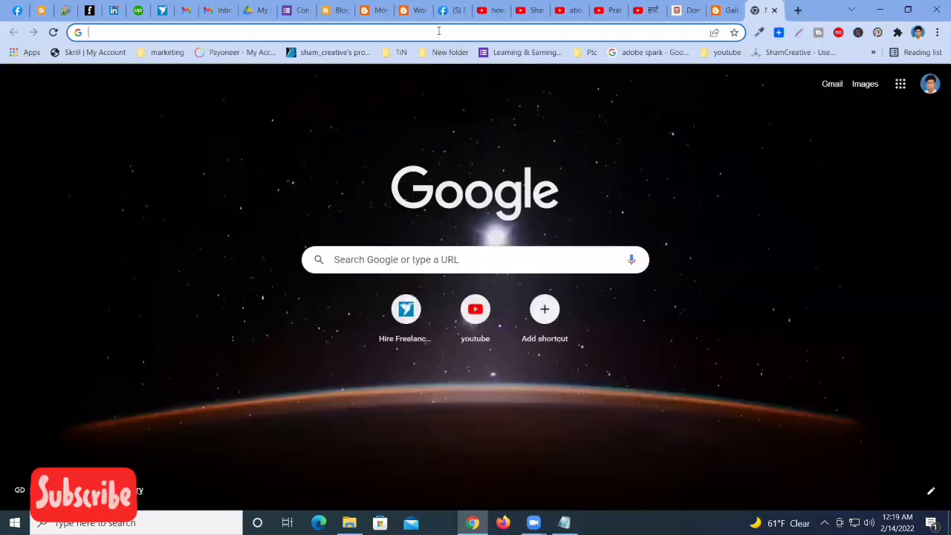
pyautogui.click(431, 31)
pyautogui.write('pro')
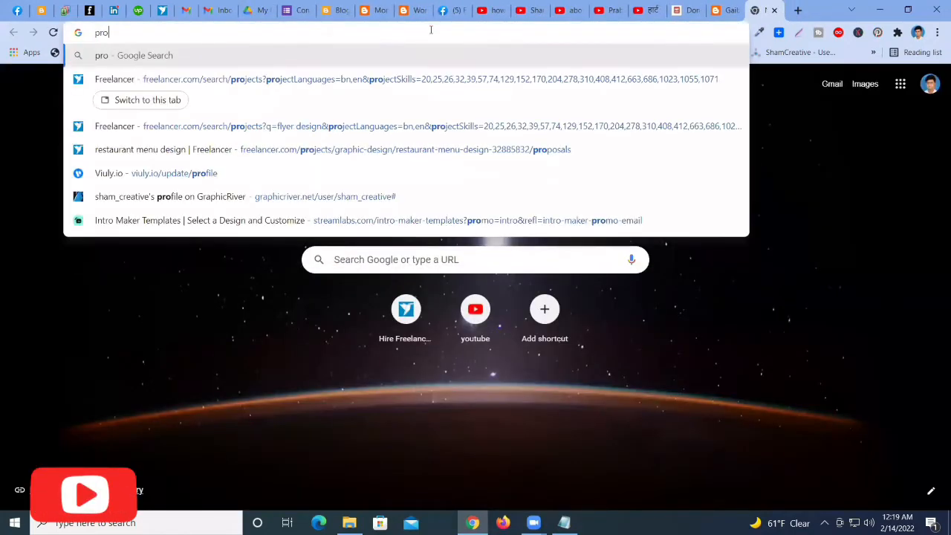
pyautogui.press('BackSpace')
pyautogui.write('iva')
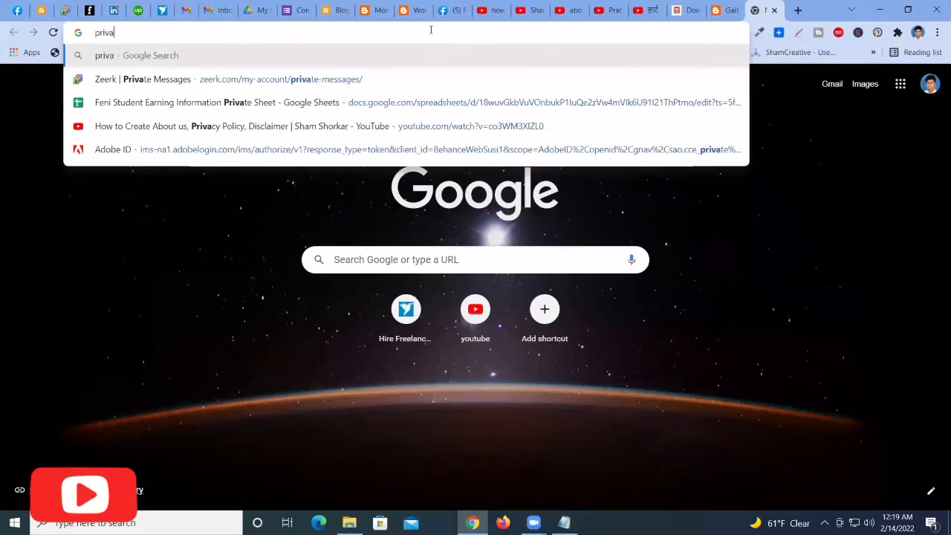
pyautogui.write('cy a')
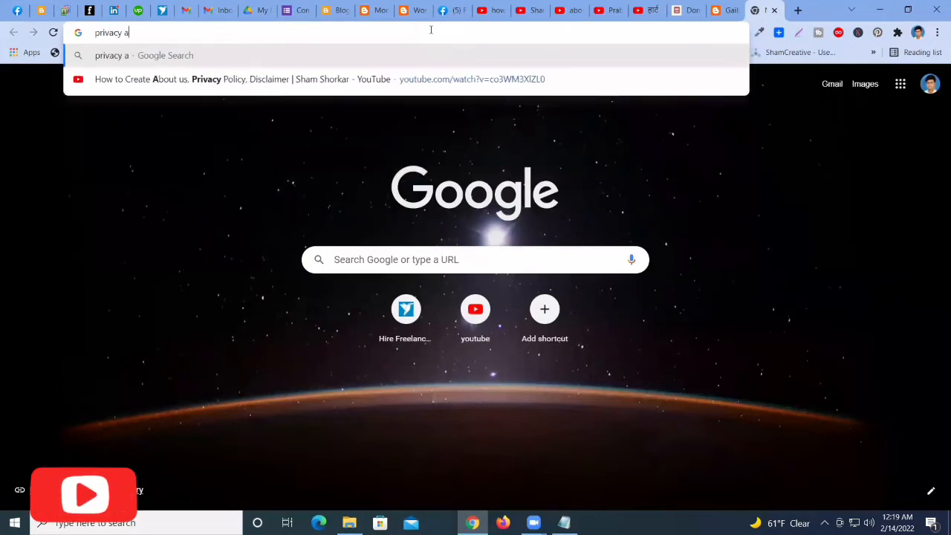
pyautogui.write('nd pol')
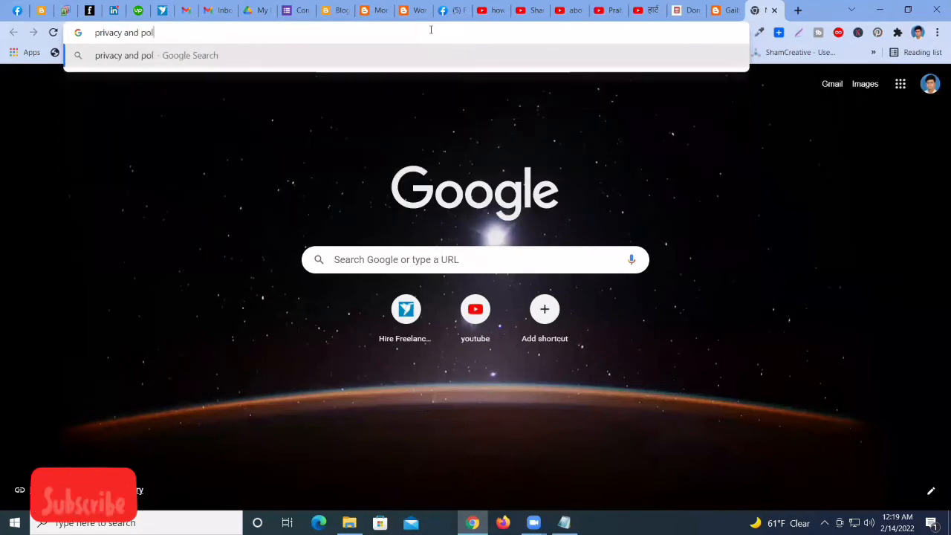
pyautogui.write('icy')
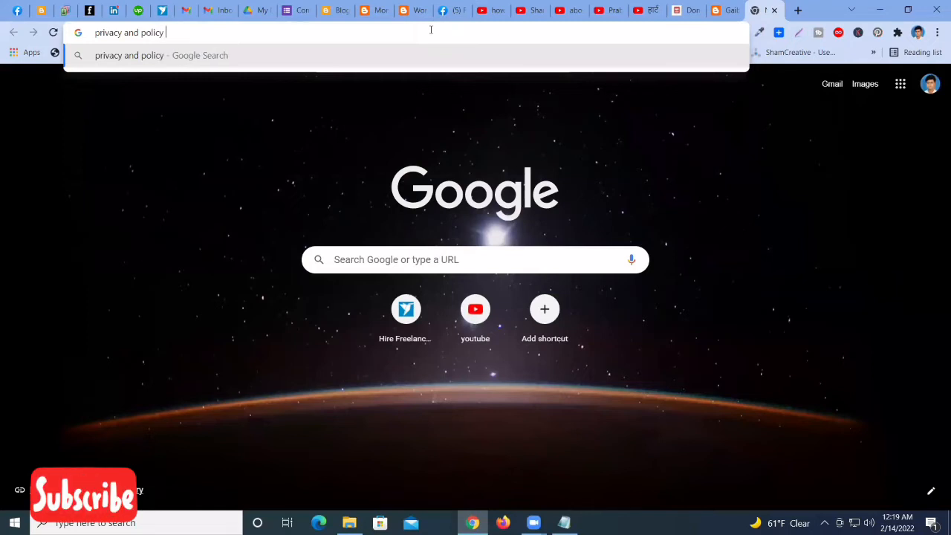
pyautogui.write(' gem')
pyautogui.press('BackSpace')
pyautogui.write('n')
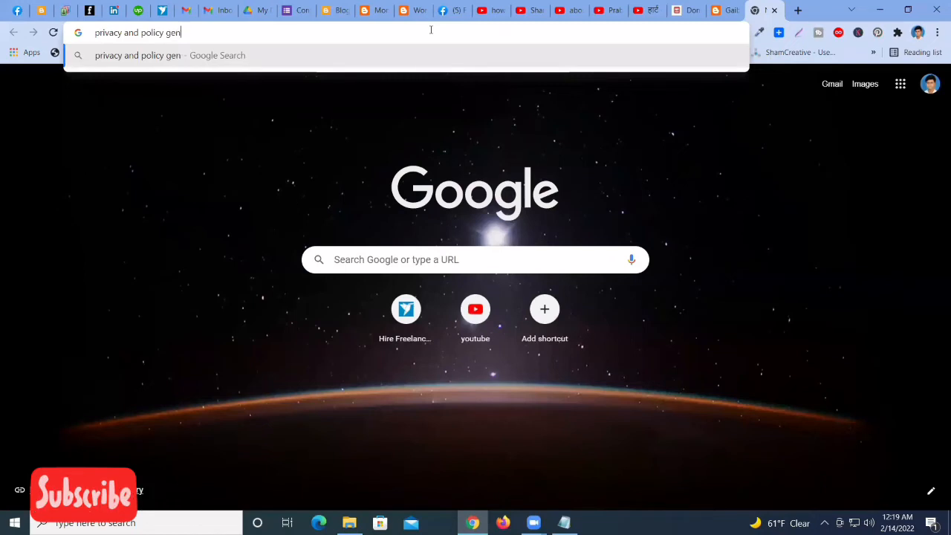
pyautogui.write('erator')
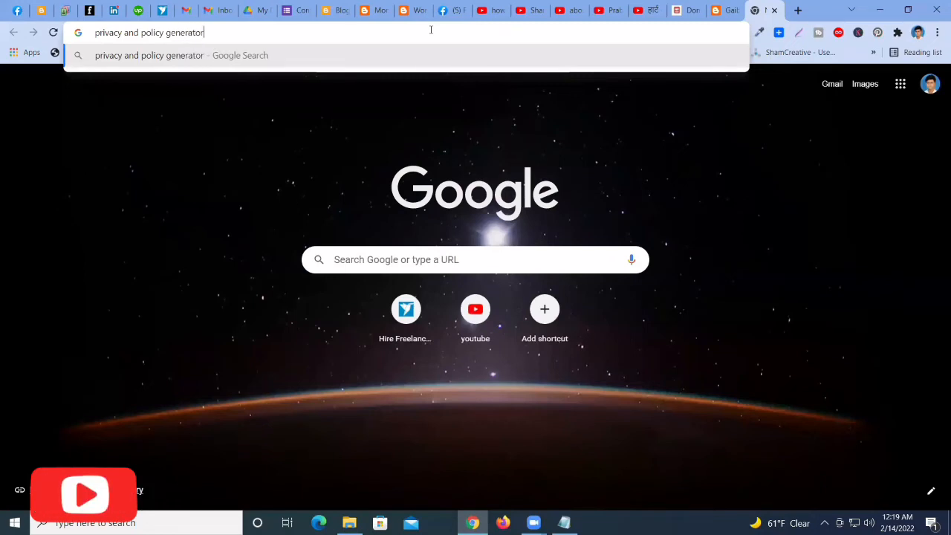
pyautogui.press('Return')
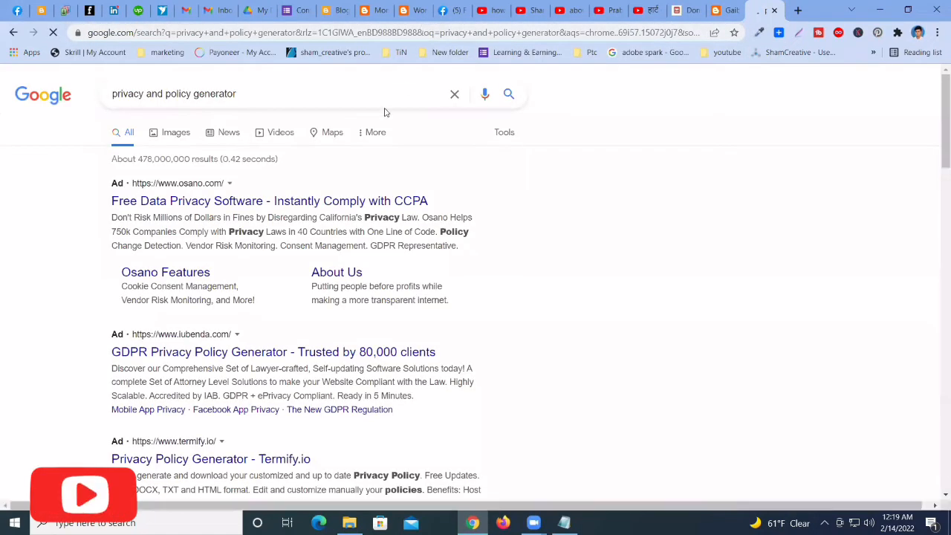
# Open the privacypolicygenerator.info site from the search results
pyautogui.scroll(-1, 348, 174)
pyautogui.scroll(-3, 346, 178)
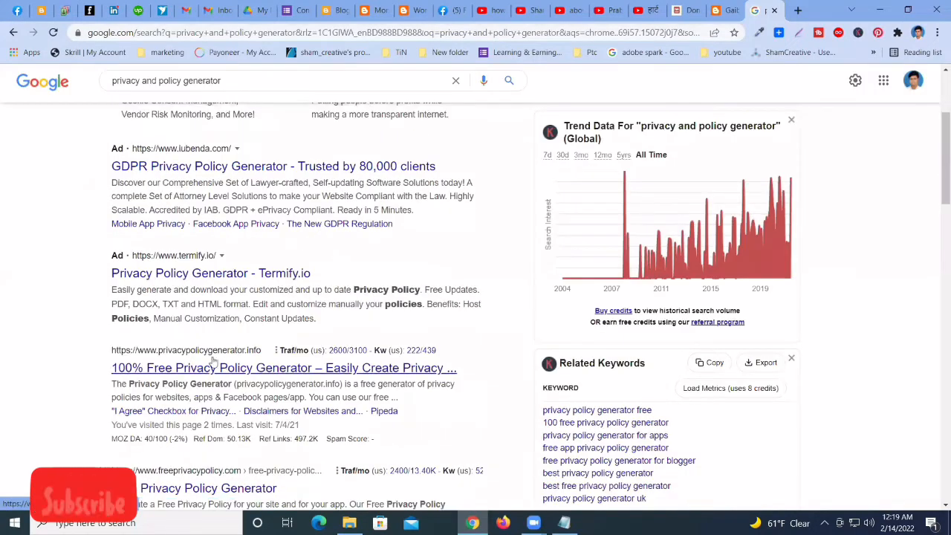
pyautogui.click(208, 369)
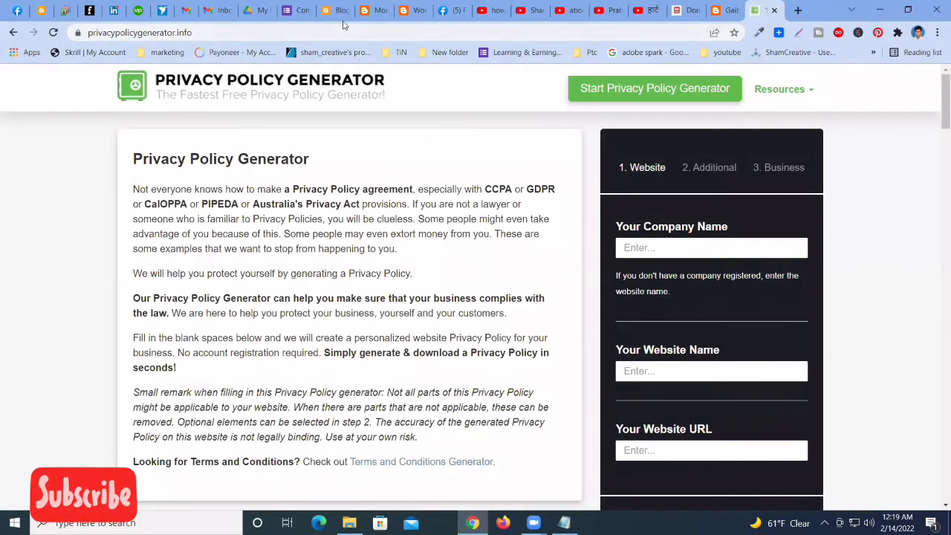
# Check the blog's name on its live site, and enter World Politics and Story as both the company name and website name in the generator
pyautogui.click(409, 13)
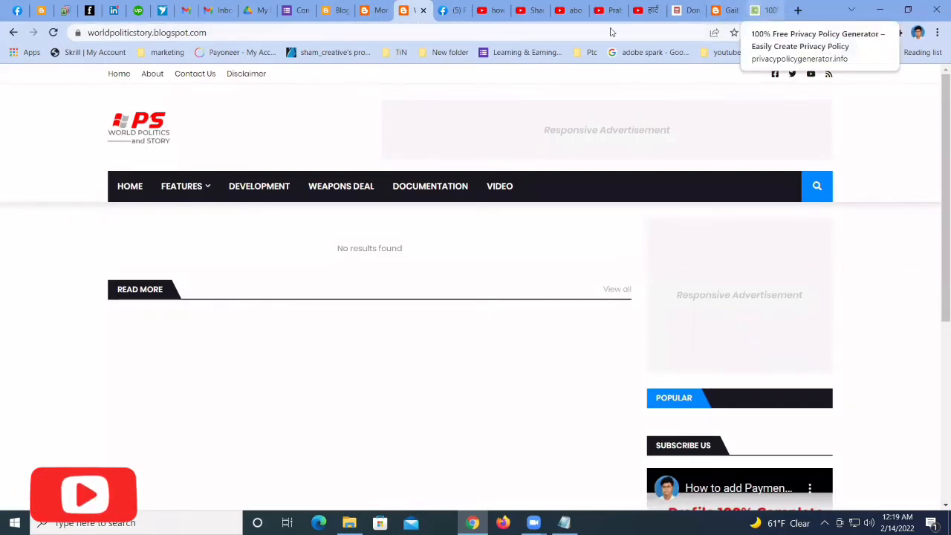
pyautogui.click(761, 11)
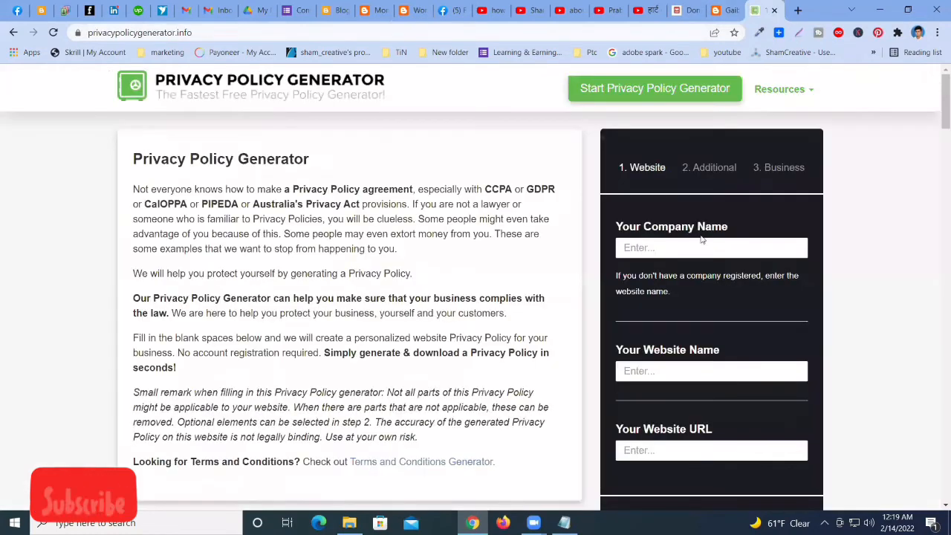
pyautogui.click(692, 247)
pyautogui.click(673, 319)
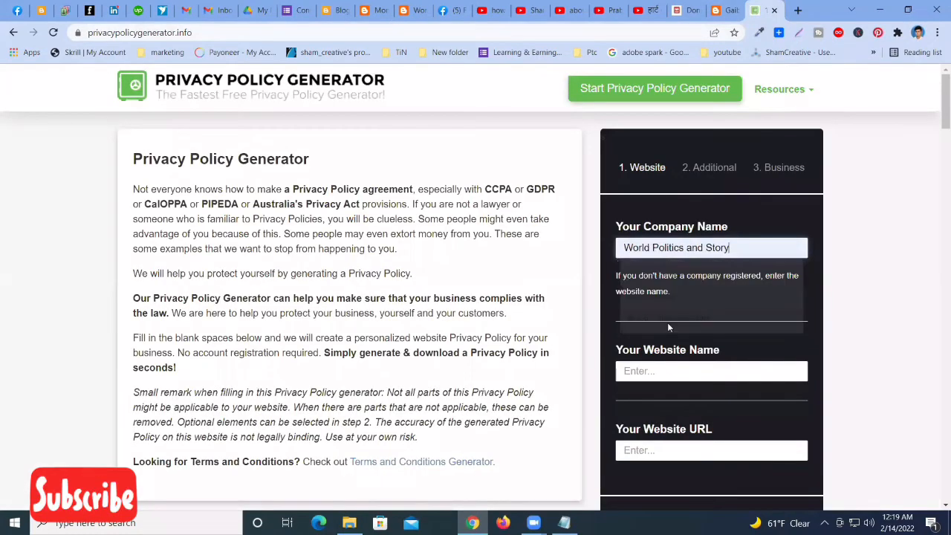
pyautogui.click(670, 372)
pyautogui.click(688, 441)
pyautogui.scroll(-2, 709, 391)
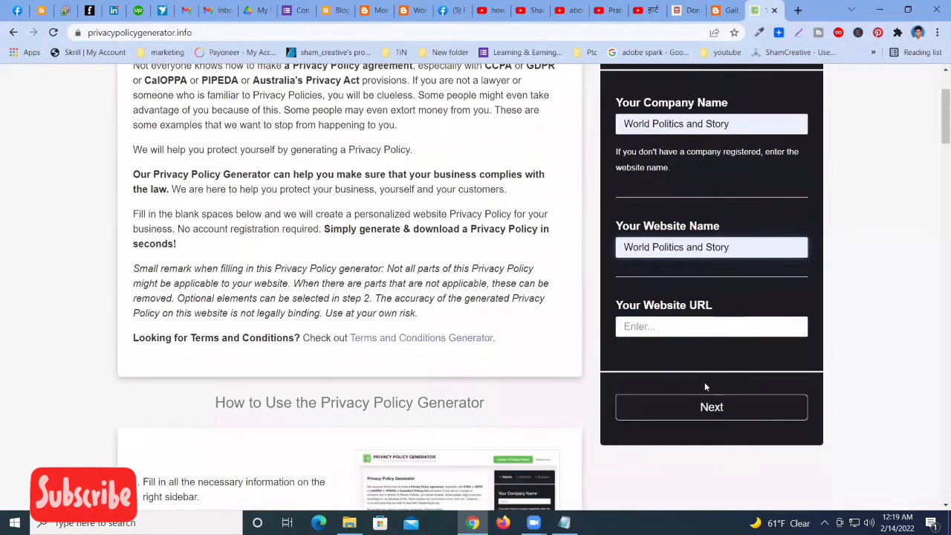
pyautogui.click(685, 326)
pyautogui.click(407, 10)
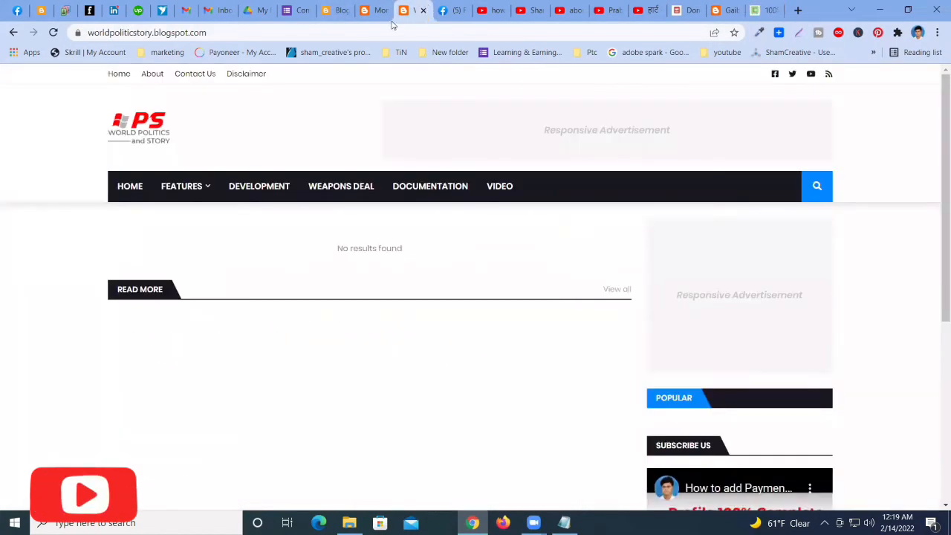
pyautogui.click(392, 32)
pyautogui.rightClick(388, 31)
pyautogui.click(435, 115)
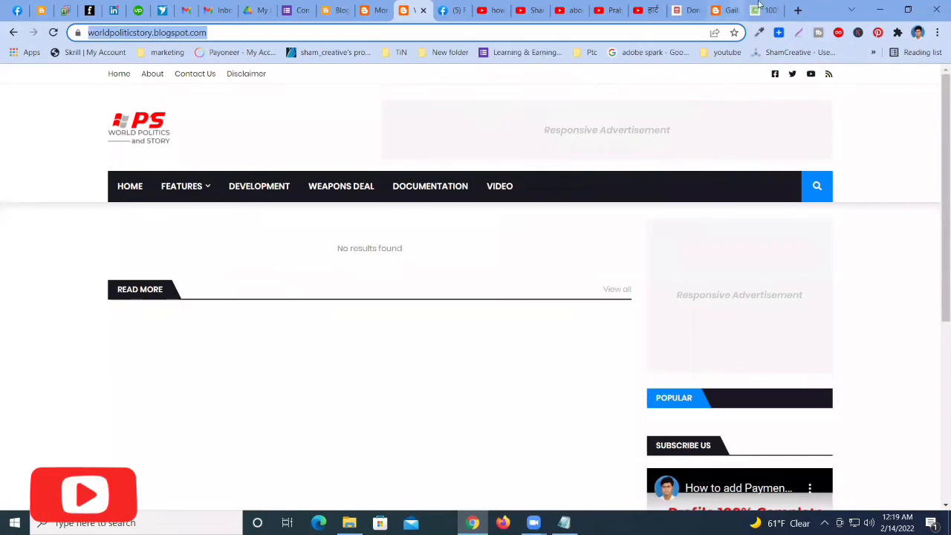
pyautogui.click(760, 9)
pyautogui.click(713, 327)
pyautogui.hotkey('ctrl', 'v')
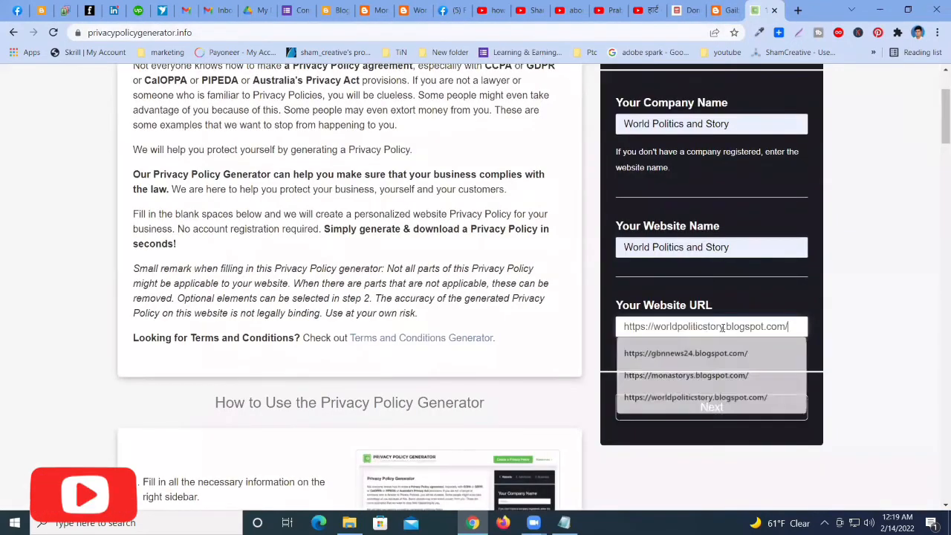
pyautogui.click(851, 342)
pyautogui.click(711, 408)
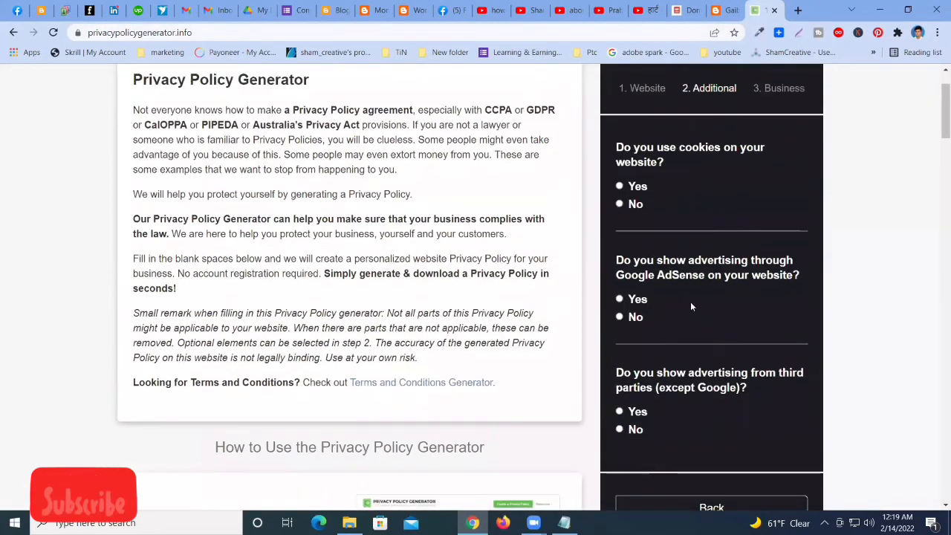
# Answer Yes to using cookies, Yes to Google AdSense and No to third-party advertising, and continue to the business questions
pyautogui.click(637, 189)
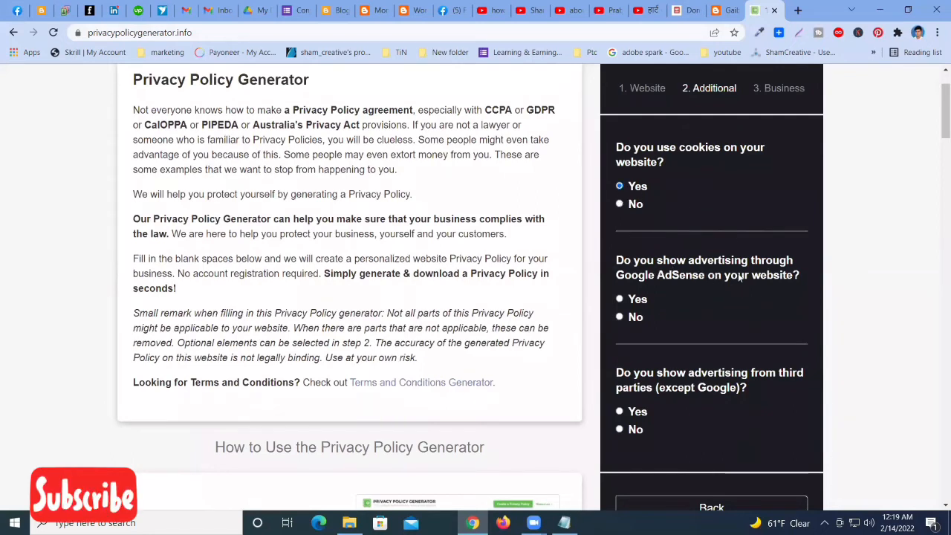
pyautogui.click(619, 300)
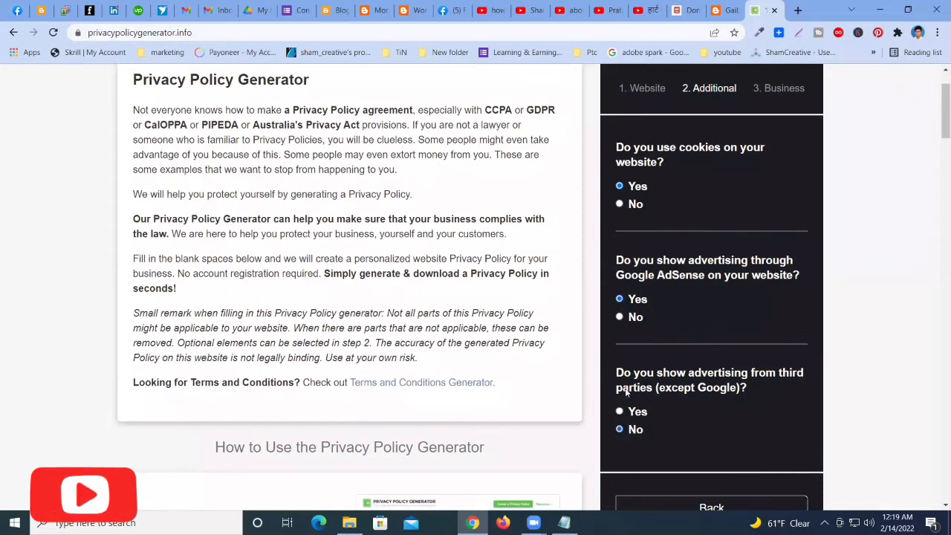
pyautogui.scroll(-1, 729, 378)
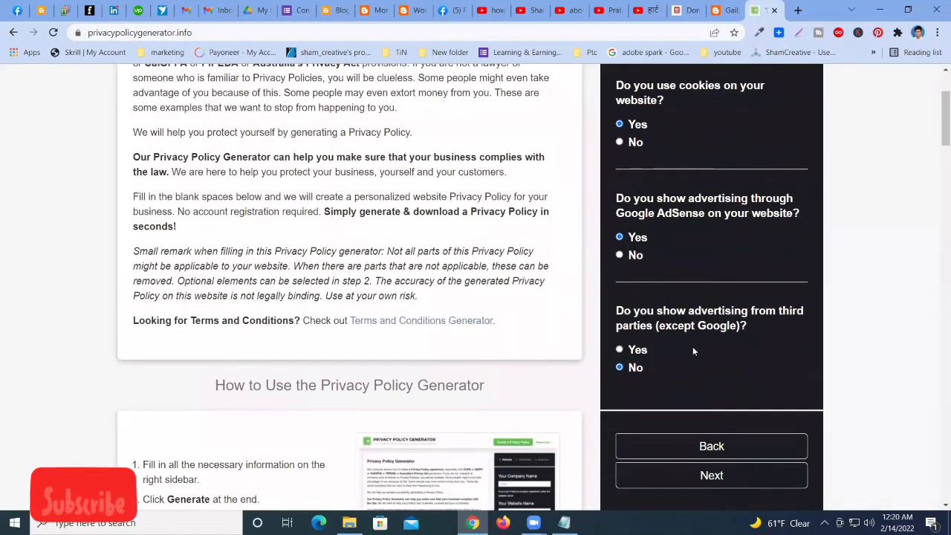
pyautogui.click(722, 475)
# Set the country to Bangladesh, fill in the contact email address with a saved suggestion, and generate the privacy policy
pyautogui.click(675, 175)
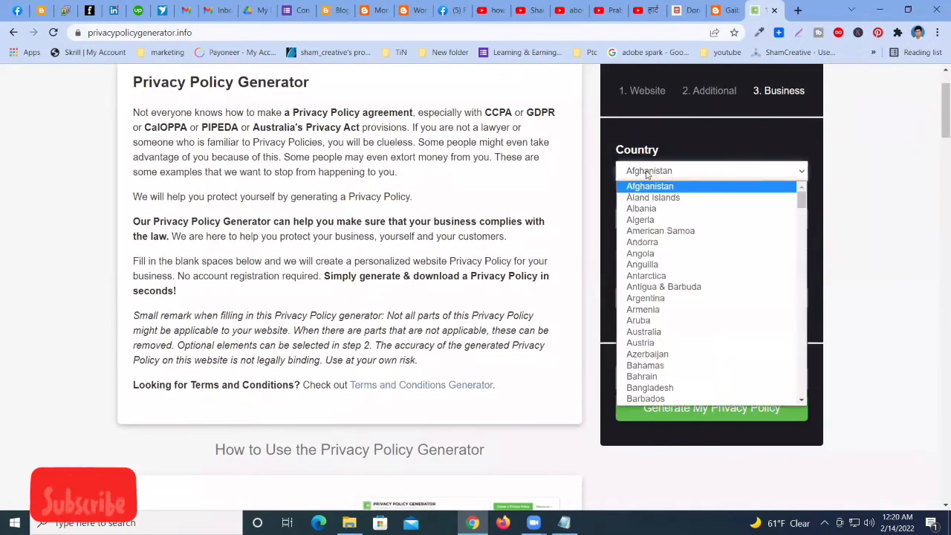
pyautogui.click(669, 387)
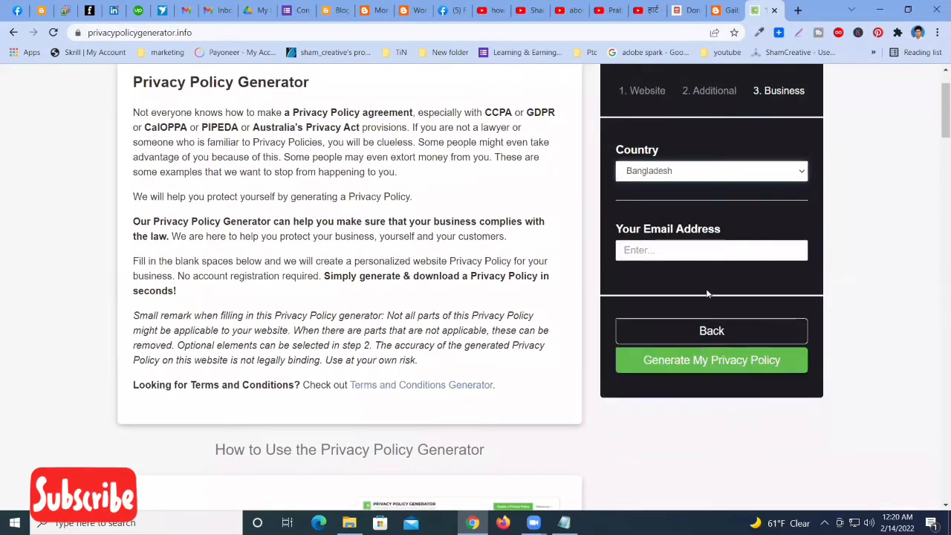
pyautogui.click(711, 251)
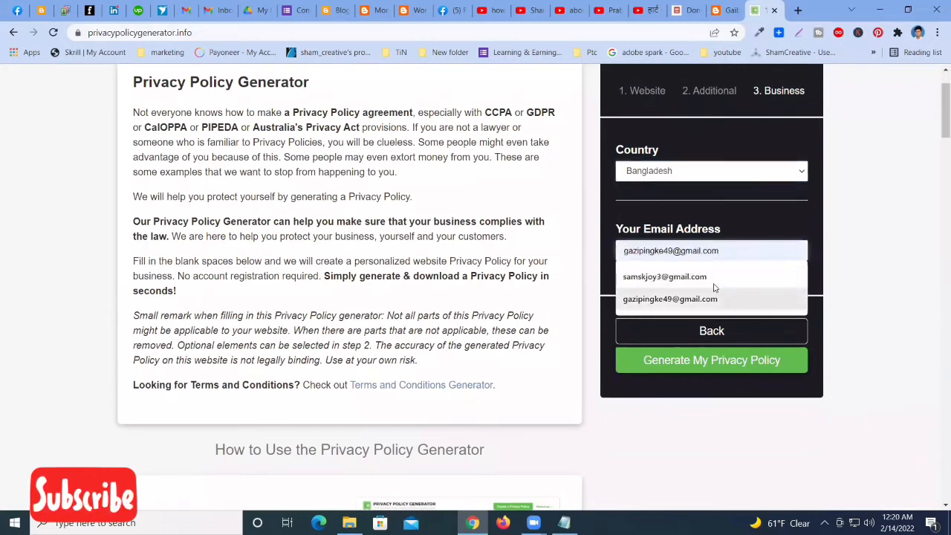
pyautogui.click(672, 275)
pyautogui.click(718, 363)
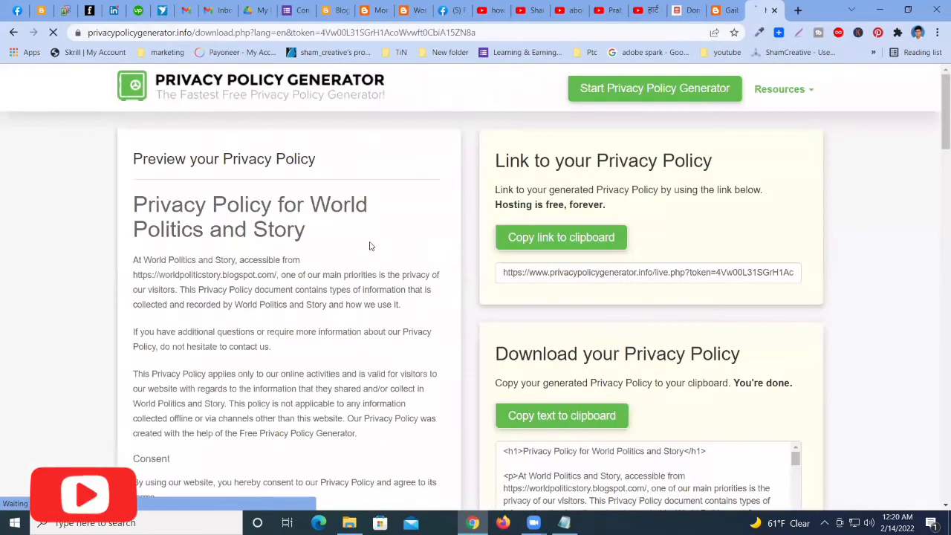
# Copy the generated privacy policy's HTML text to the clipboard
pyautogui.scroll(-3, 427, 305)
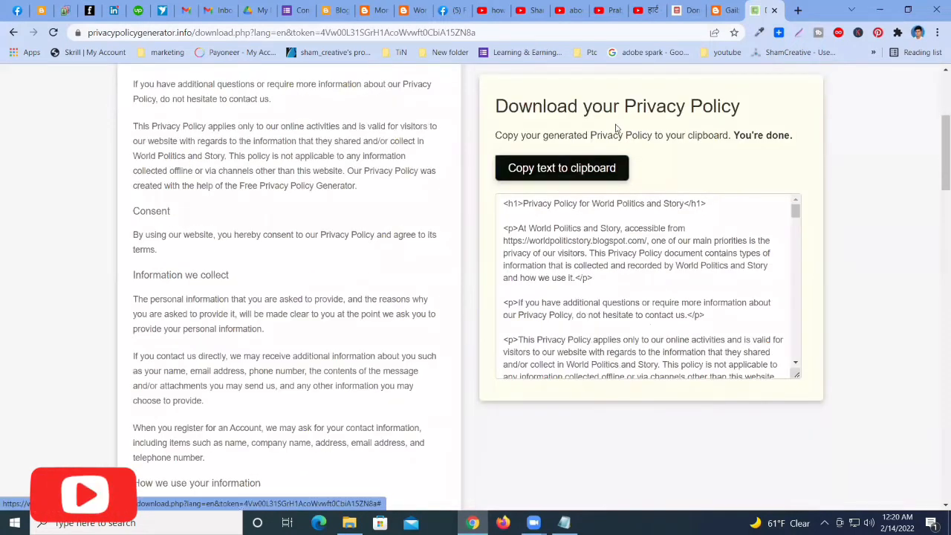
pyautogui.scroll(2, 300, 249)
pyautogui.scroll(2, 300, 249)
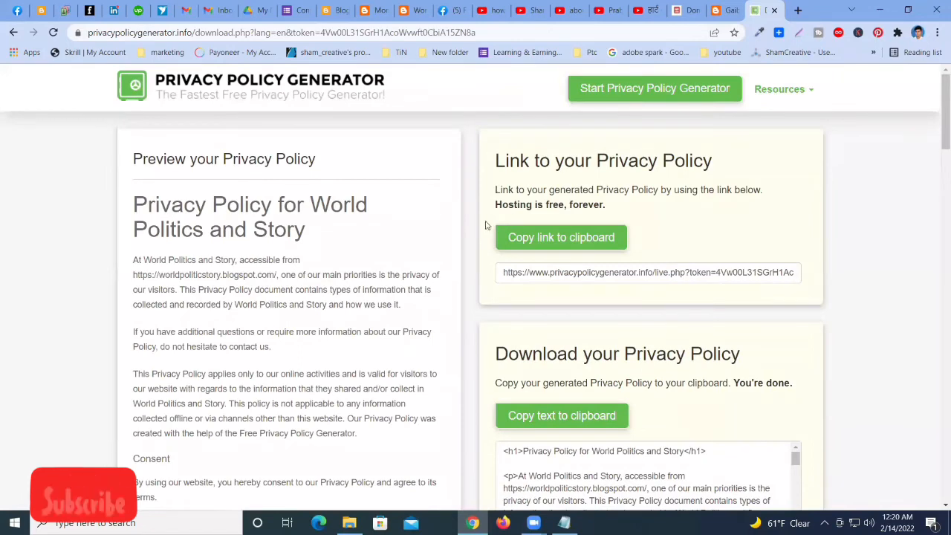
pyautogui.scroll(-3, 452, 294)
pyautogui.click(569, 230)
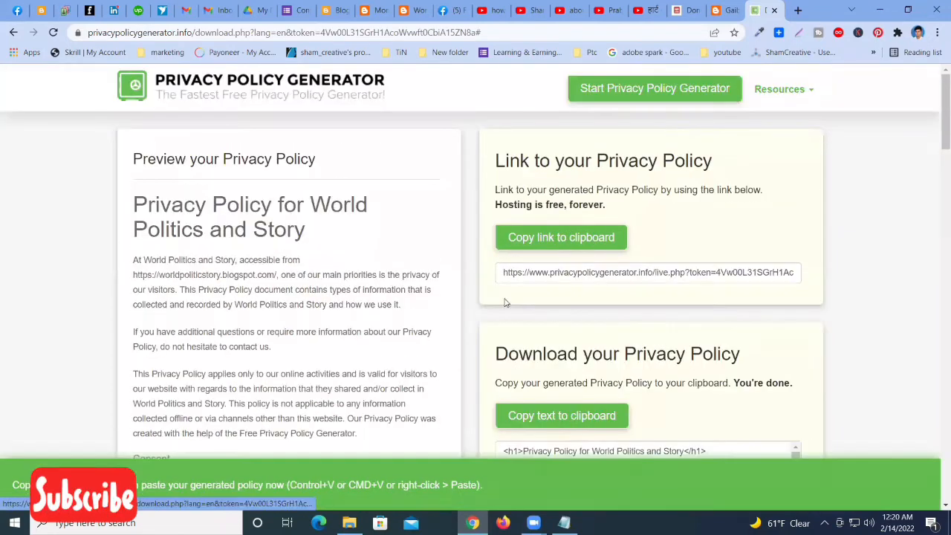
# Check where the example site gbnnews24.blogspot.com links its privacy policy, in both the header menu and the footer
pyautogui.click(41, 10)
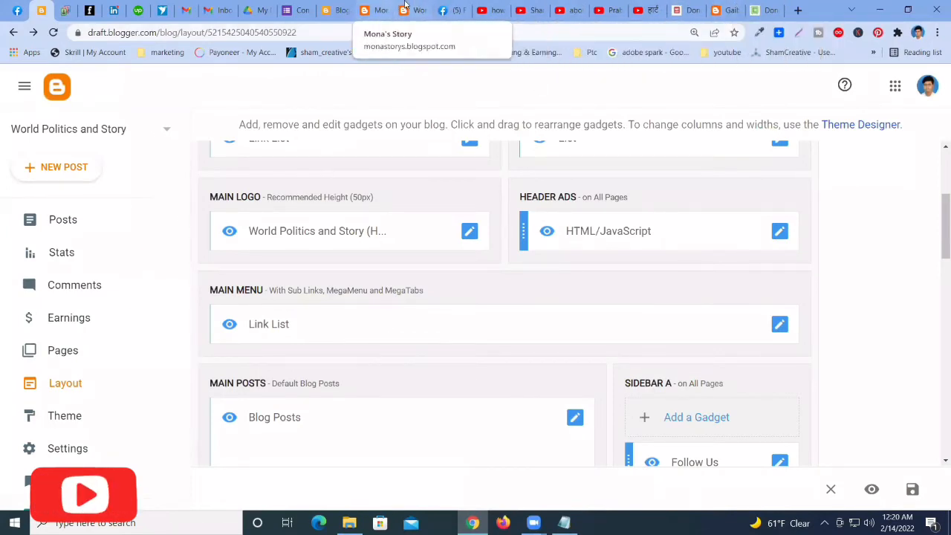
pyautogui.click(730, 7)
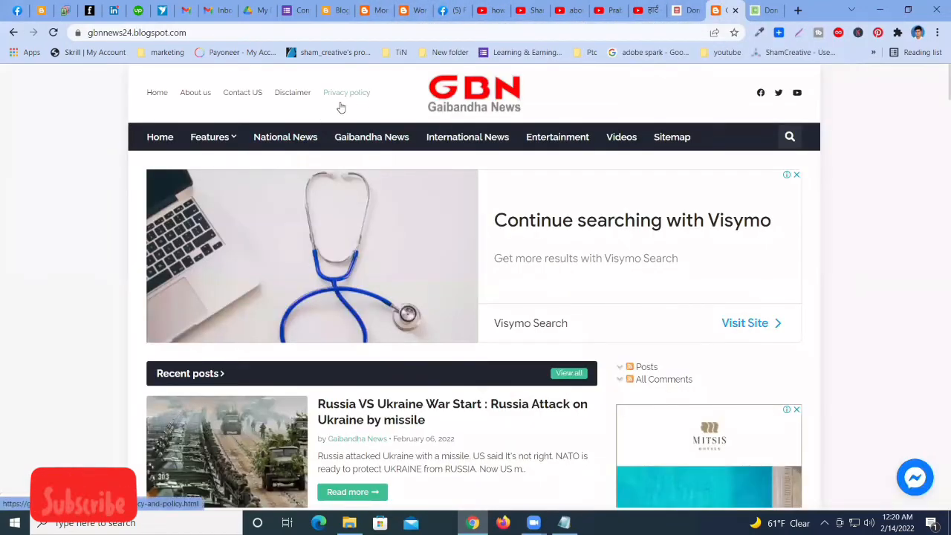
pyautogui.scroll(-4, 687, 387)
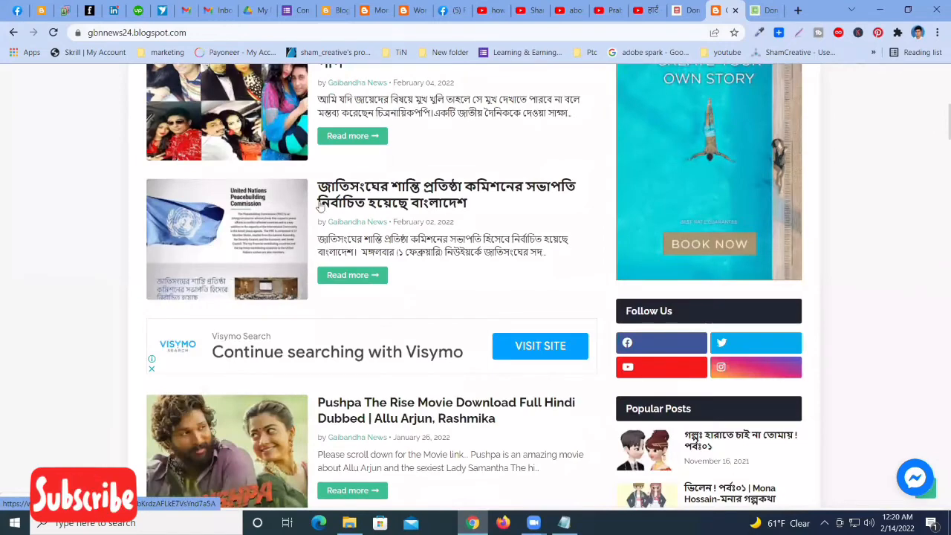
pyautogui.scroll(6, 294, 250)
pyautogui.scroll(-3, 935, 127)
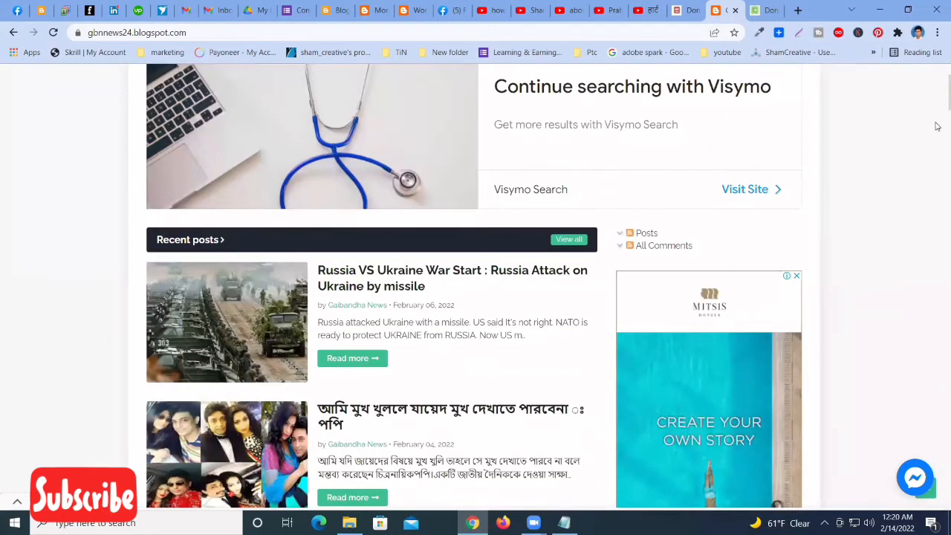
pyautogui.scroll(-20, 923, 429)
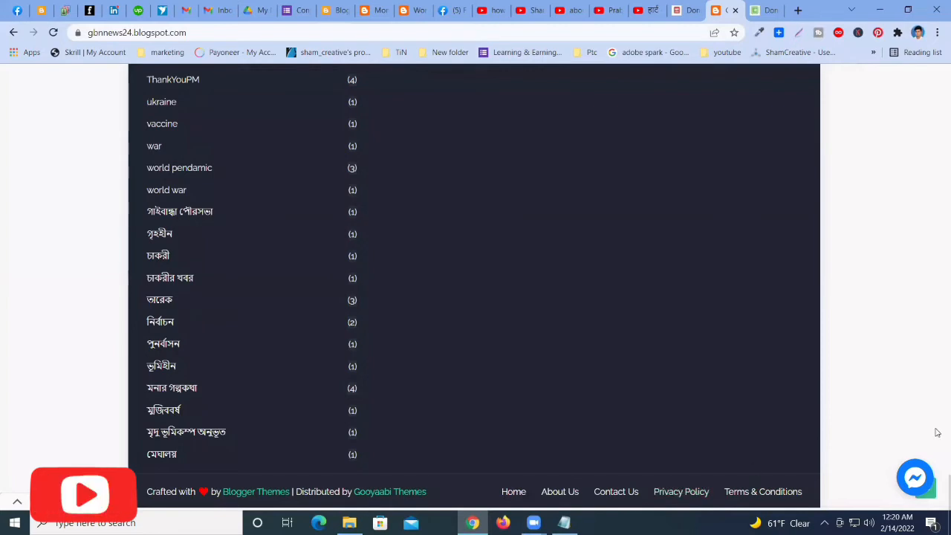
# Return to the World Politics and Story blog's pages in Blogger and create a new page titled Privacy and Policy
pyautogui.click(33, 12)
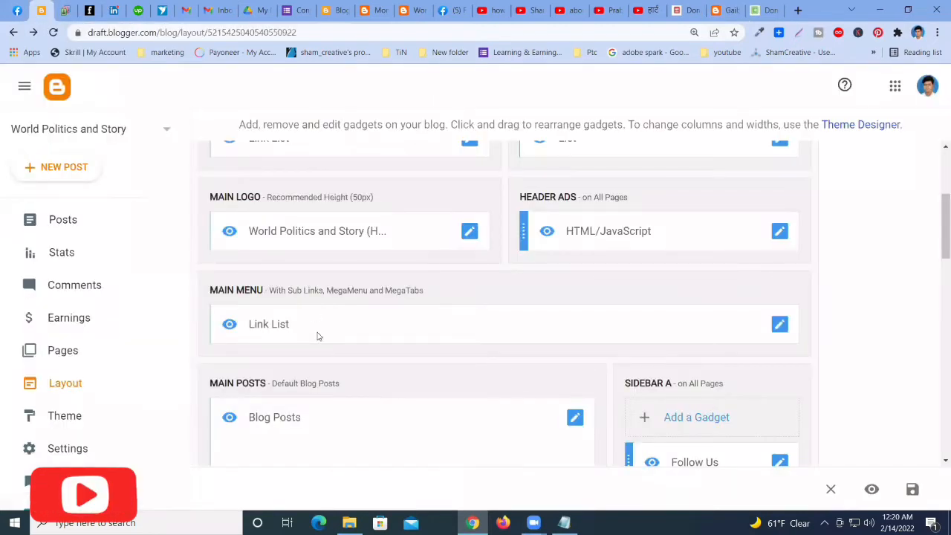
pyautogui.scroll(3, 318, 337)
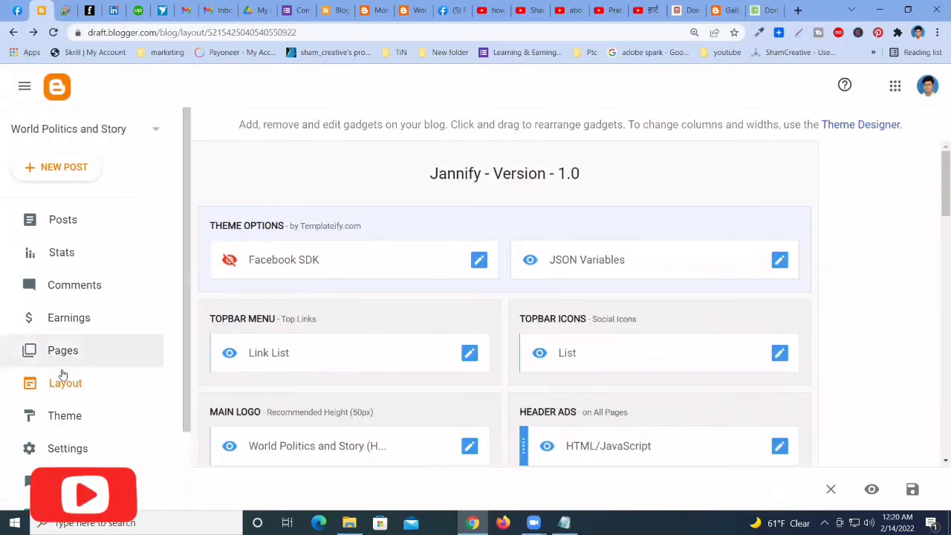
pyautogui.click(64, 383)
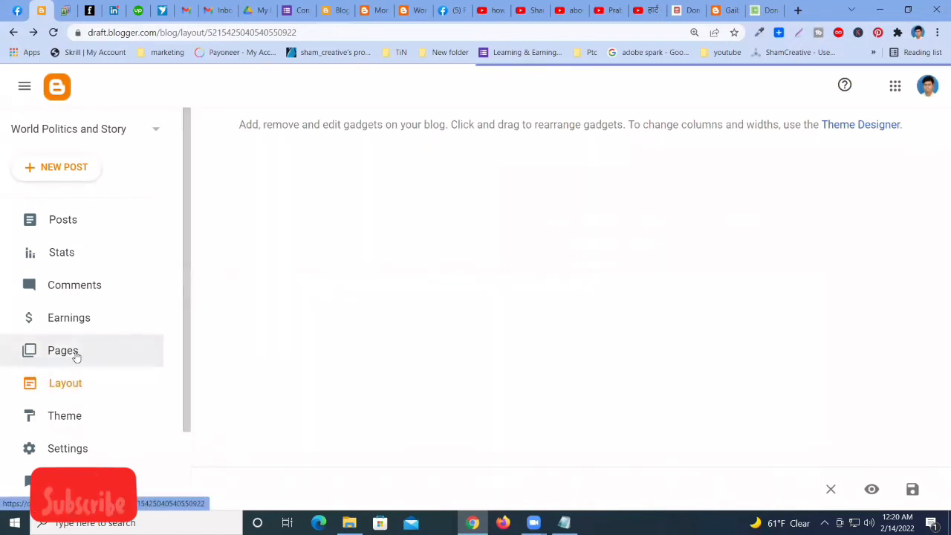
pyautogui.click(74, 356)
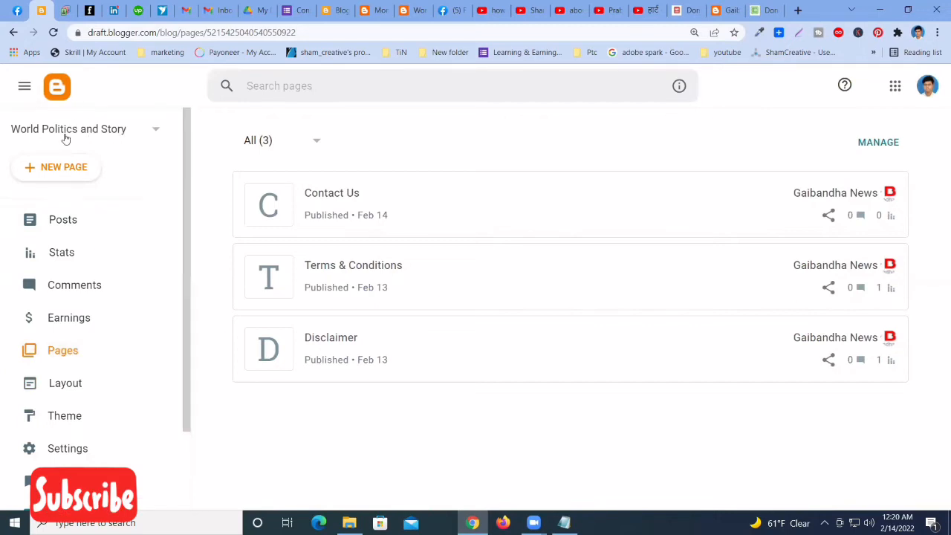
pyautogui.click(60, 169)
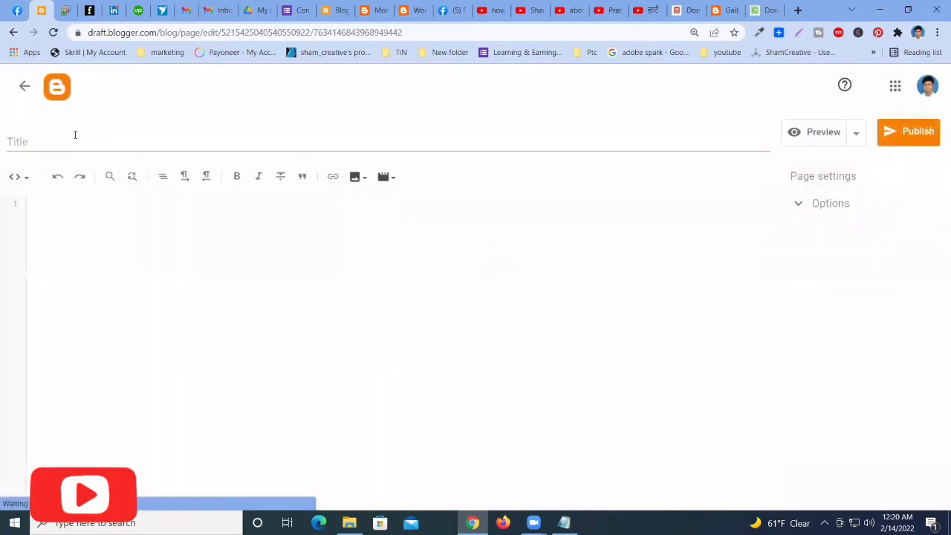
pyautogui.click(47, 138)
pyautogui.write('Privacy and Pol')
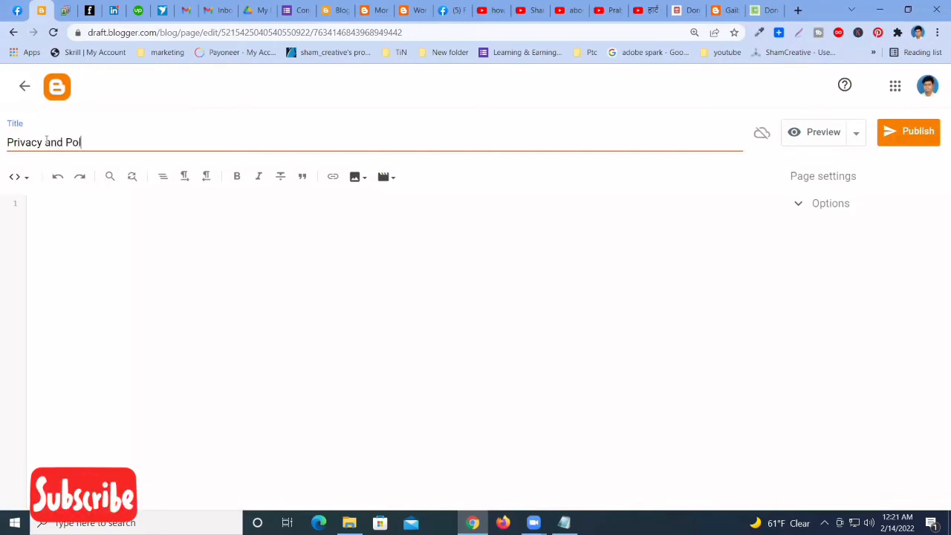
pyautogui.write('icuy')
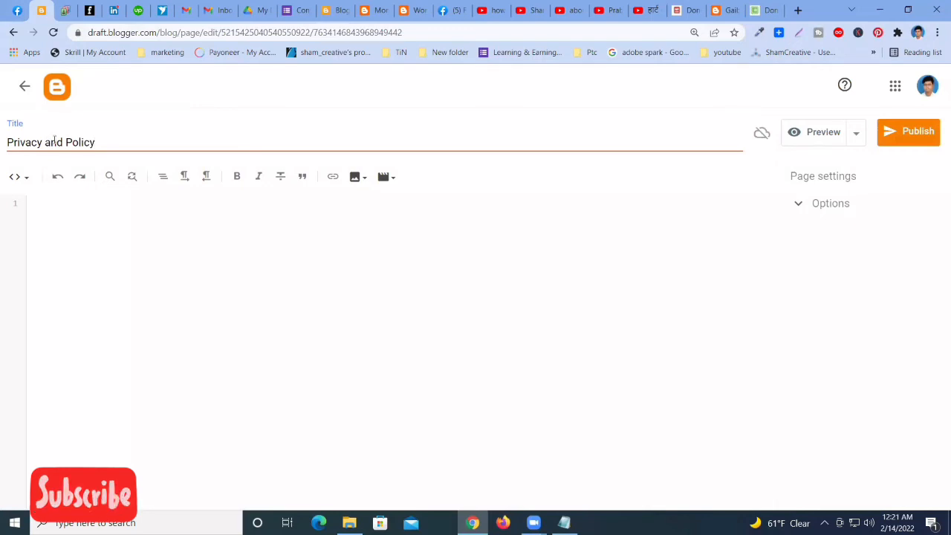
# Paste the copied privacy policy code into the body of the page in HTML view, undoing the first paste and repeating it
pyautogui.click(28, 179)
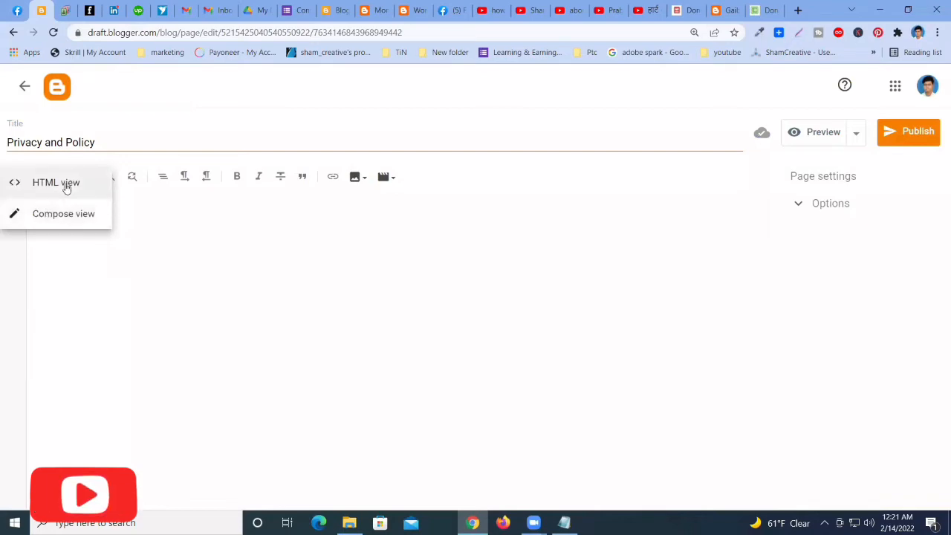
pyautogui.click(65, 186)
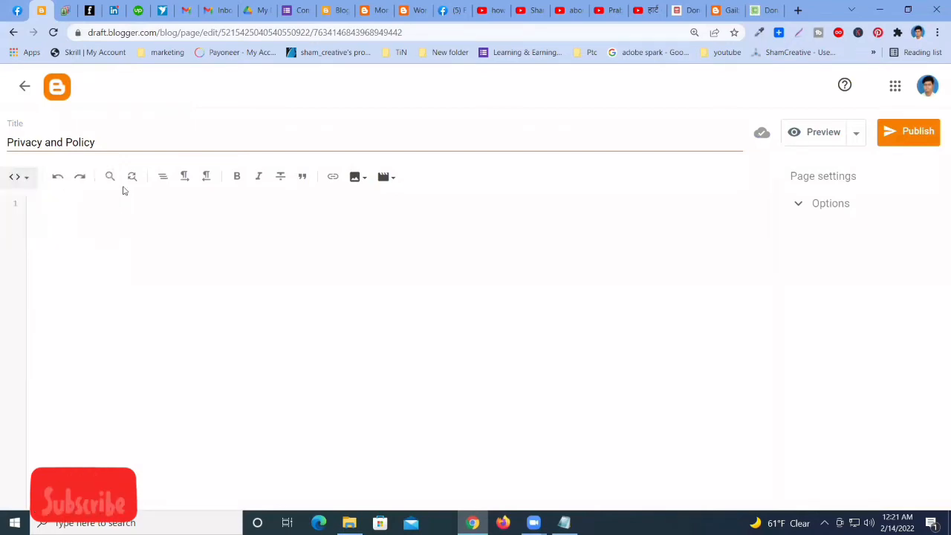
pyautogui.hotkey('ctrl', 'v')
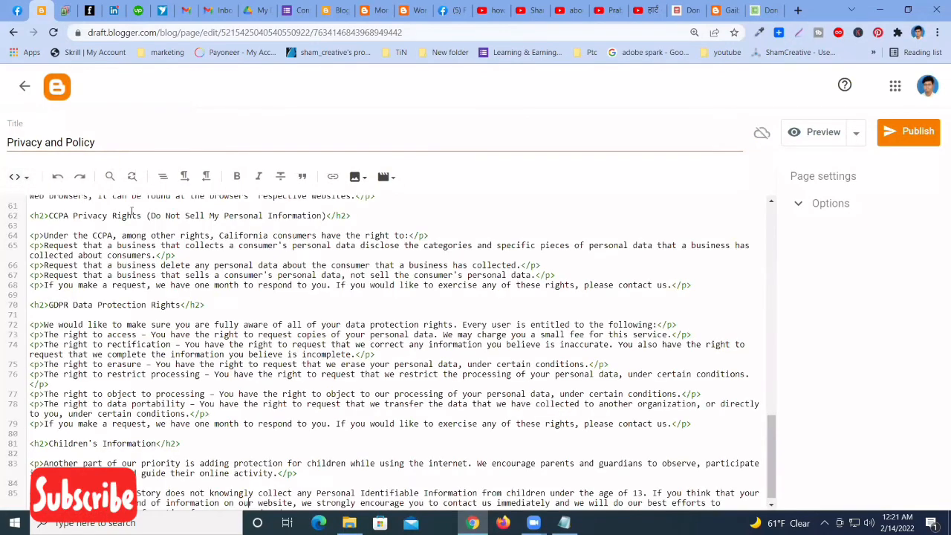
pyautogui.scroll(5, 182, 285)
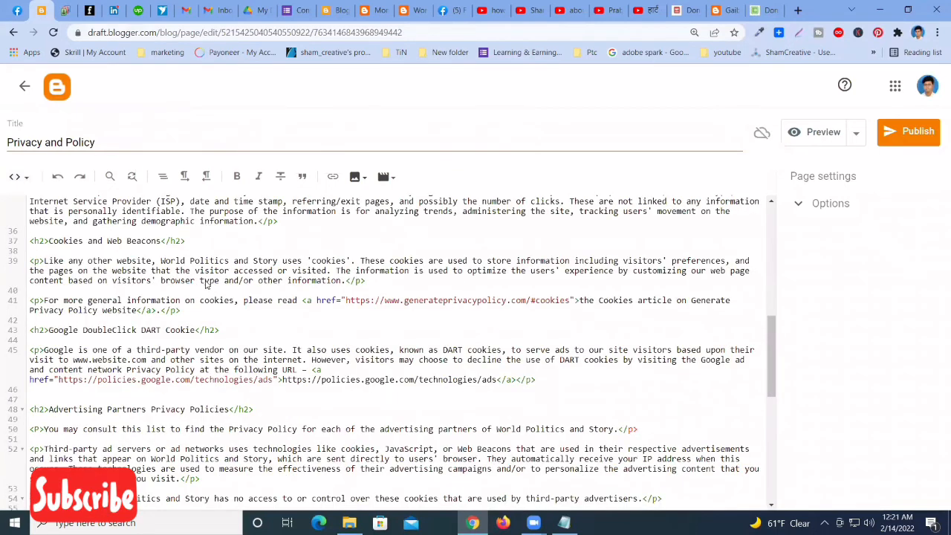
pyautogui.hotkey('ctrl', 's')
pyautogui.click(418, 279)
pyautogui.hotkey('ctrl', 'z')
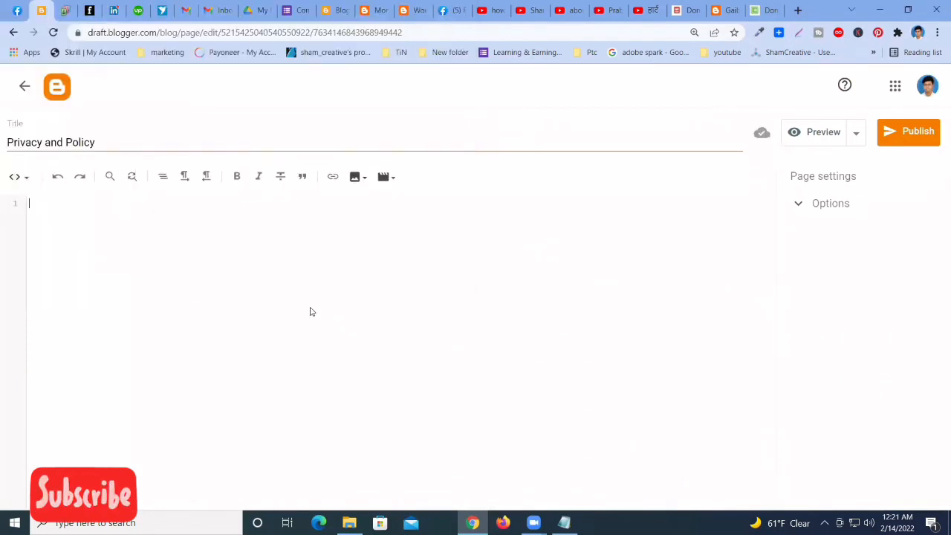
pyautogui.hotkey('ctrl', 'v')
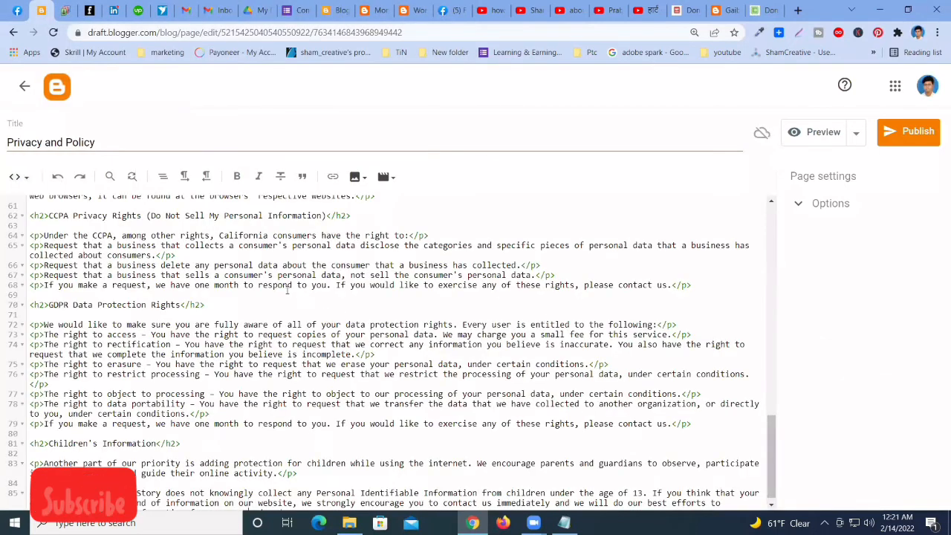
# Show the page in Compose view and remove the link from the text "Free Privacy Policy Generator"
pyautogui.click(15, 176)
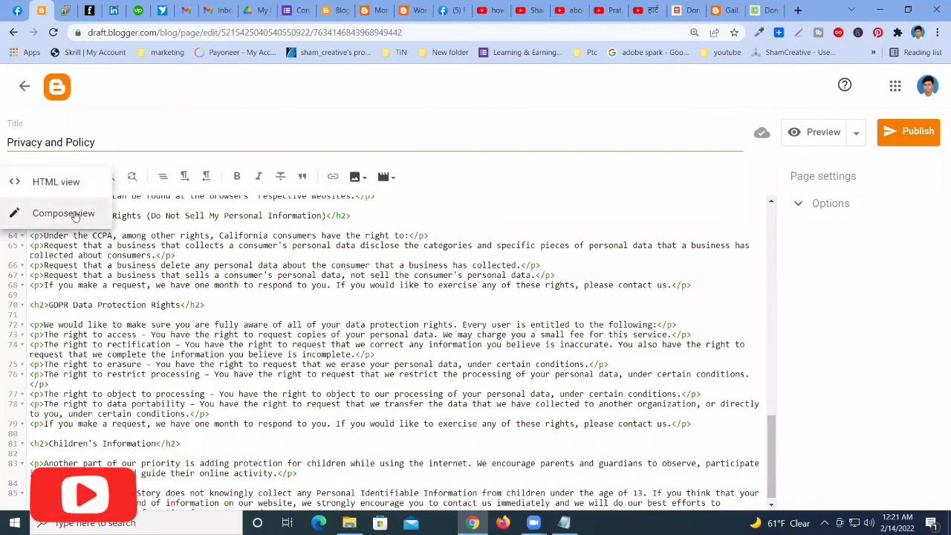
pyautogui.click(64, 215)
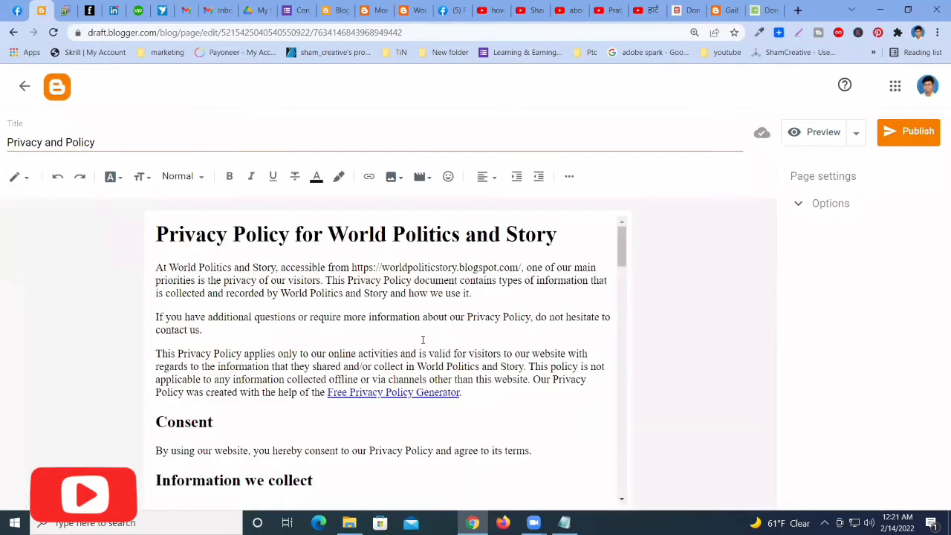
pyautogui.click(359, 396)
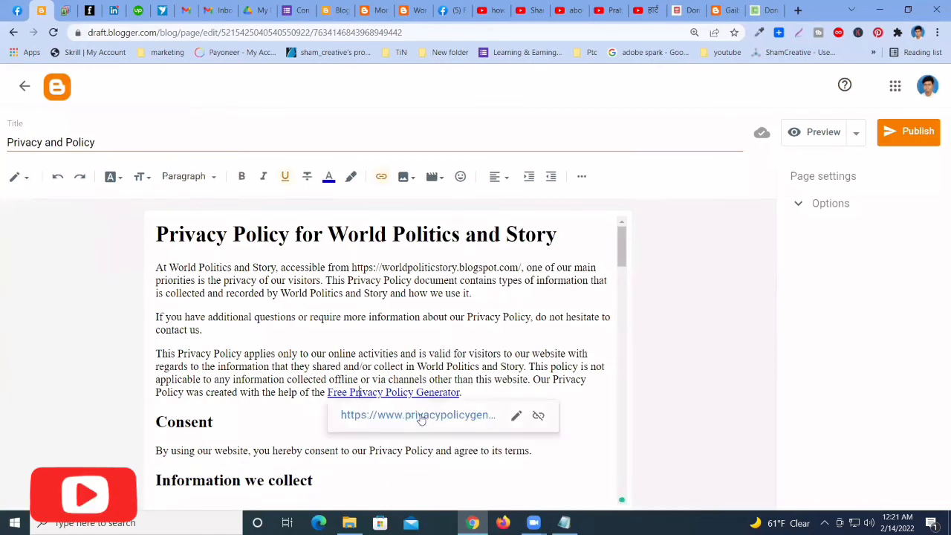
pyautogui.click(537, 416)
# Accept the grammar suggestions in the Google DoubleClick DART Cookie section so the phrase reads "one of the third-party vendors"
pyautogui.scroll(-3, 346, 413)
pyautogui.scroll(1, 346, 413)
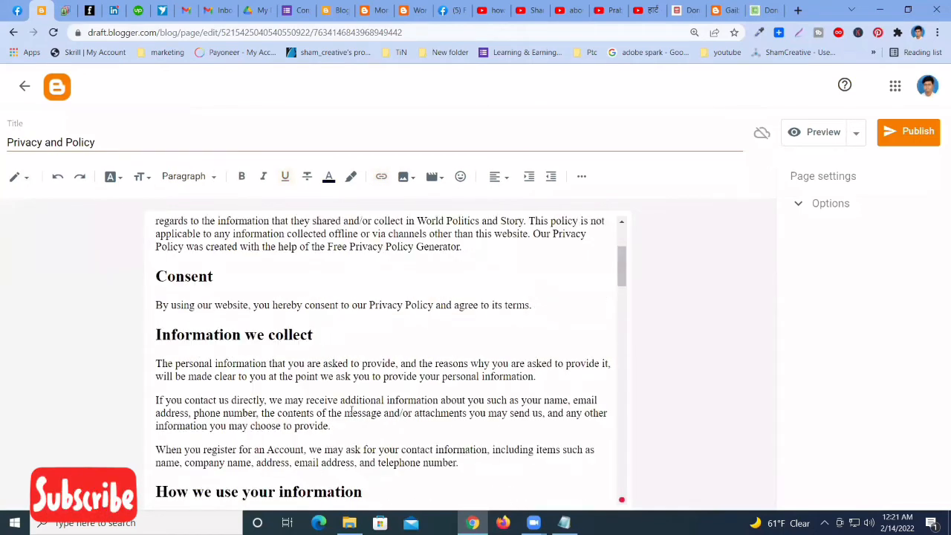
pyautogui.scroll(-10, 352, 407)
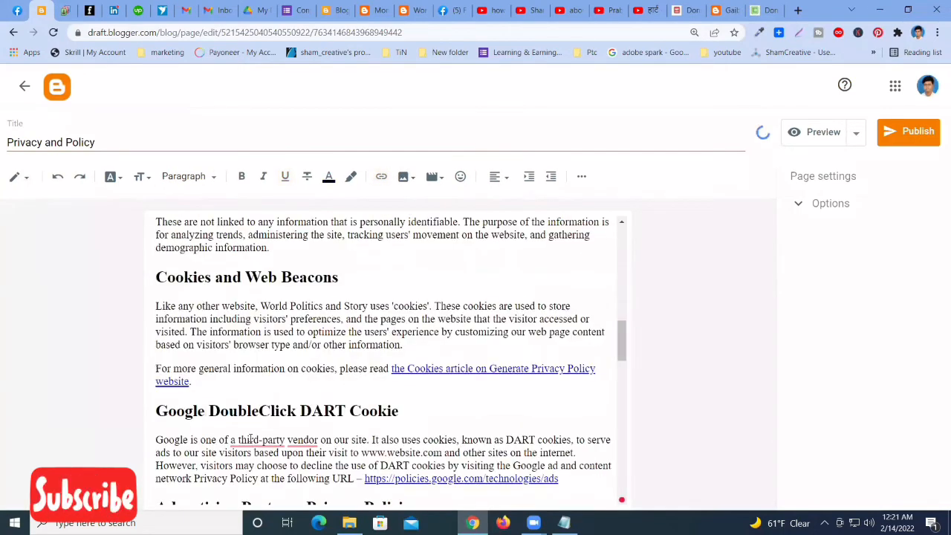
pyautogui.moveTo(250, 439)
pyautogui.click(266, 361)
pyautogui.moveTo(318, 443)
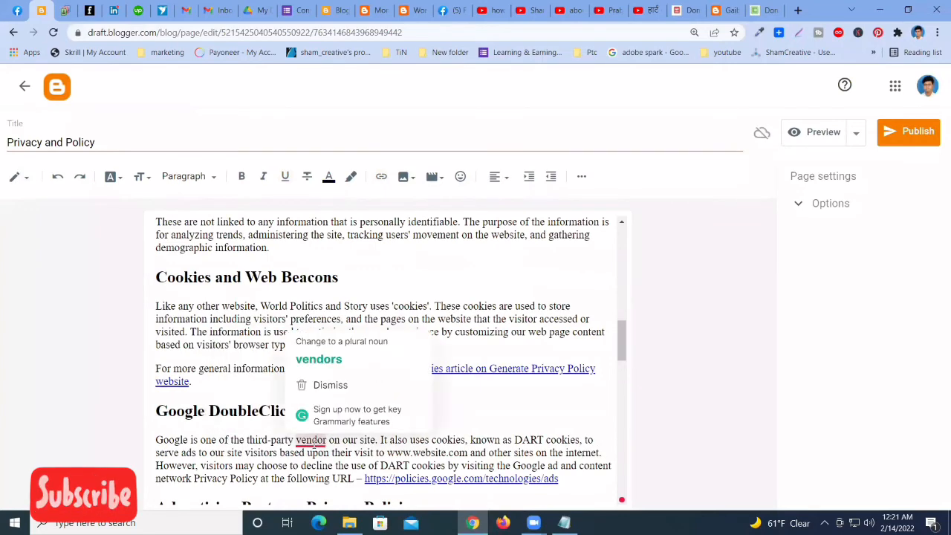
pyautogui.click(319, 360)
pyautogui.scroll(3, 316, 334)
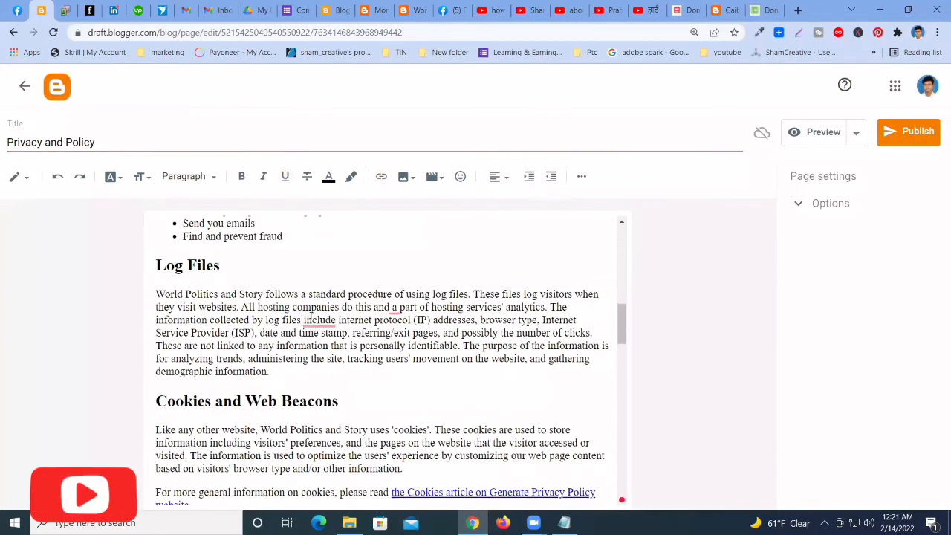
# Accept the grammar suggestions in the Log Files section, changing the wording to "includes" and "are a part"
pyautogui.moveTo(320, 320)
pyautogui.click(329, 357)
pyautogui.moveTo(395, 308)
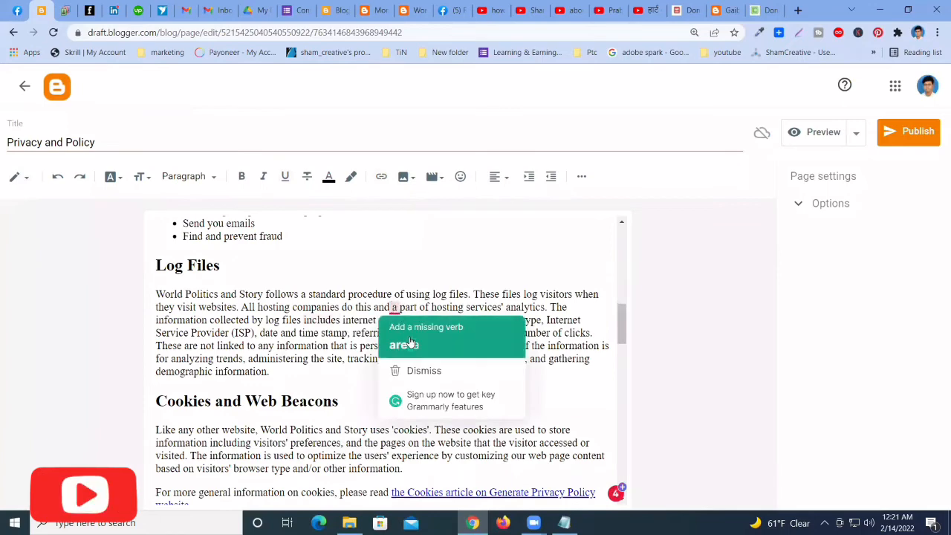
pyautogui.click(404, 344)
# Remove the link from the policies.google.com/technologies/ads URL in the Google DoubleClick DART Cookie section
pyautogui.scroll(-10, 409, 349)
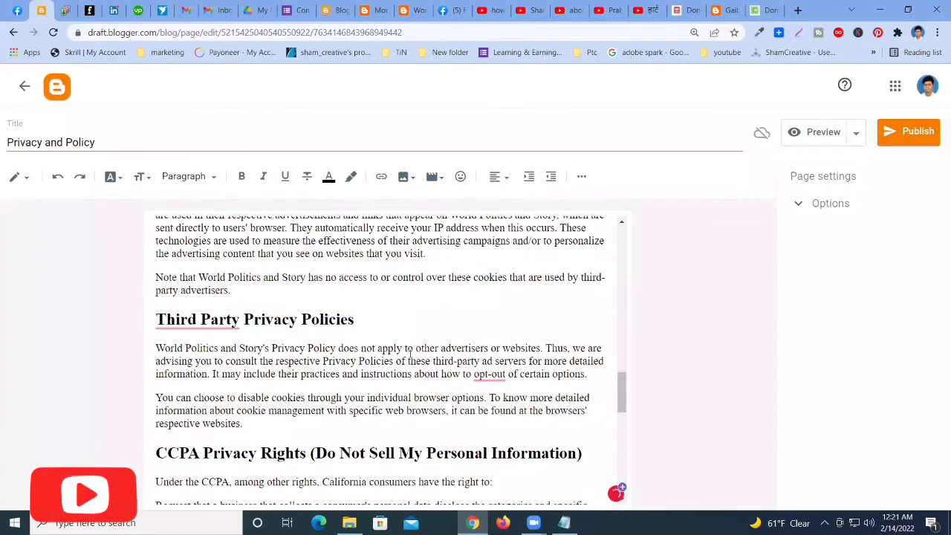
pyautogui.scroll(3, 450, 312)
pyautogui.click(464, 293)
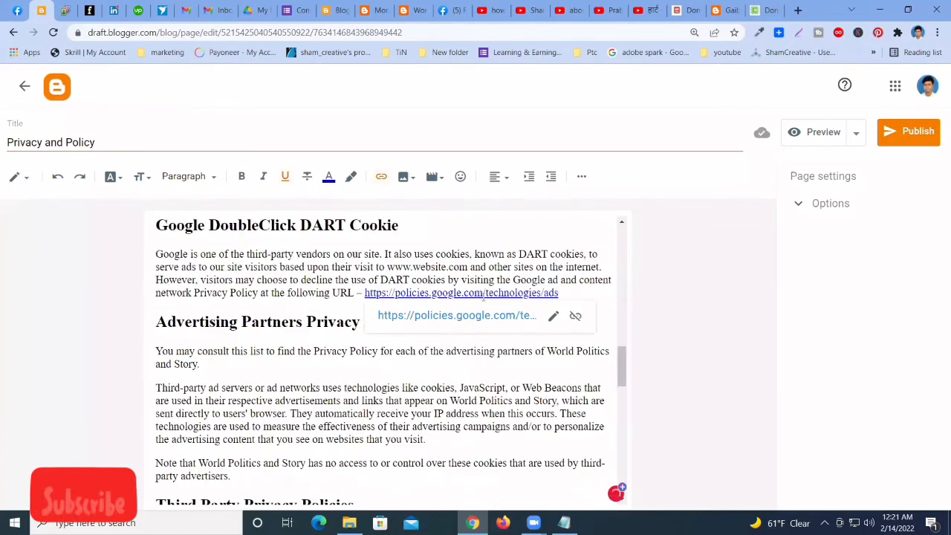
pyautogui.click(574, 318)
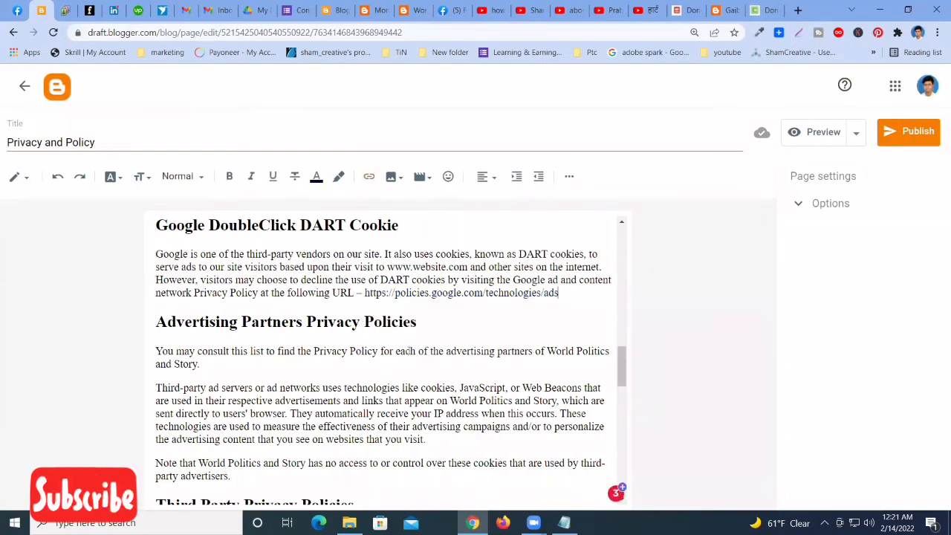
# Remove the link from "the Cookies article on Generate Privacy Policy website" in the Cookies and Web Beacons section
pyautogui.scroll(2, 408, 352)
pyautogui.scroll(3, 410, 351)
pyautogui.scroll(-2, 456, 372)
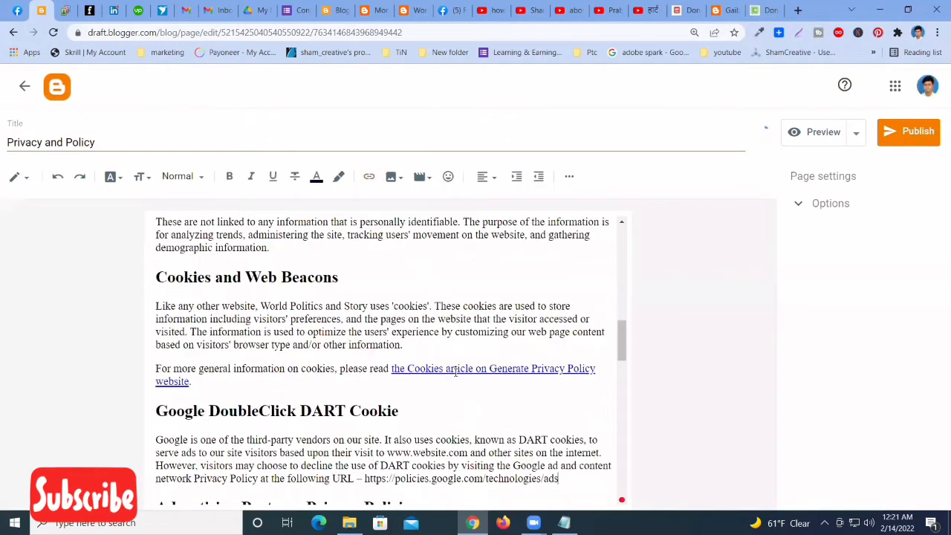
pyautogui.click(504, 382)
pyautogui.click(365, 405)
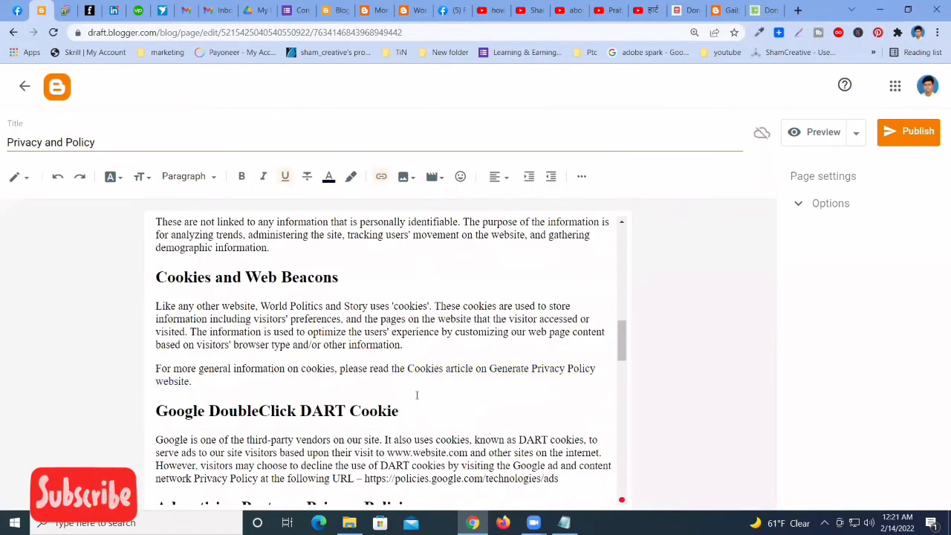
# Accept the grammar suggestions "opt out" in the Third Party Privacy Policies section and "deletes" in the CCPA Privacy Rights section
pyautogui.scroll(2, 327, 368)
pyautogui.scroll(2, 286, 356)
pyautogui.scroll(5, 286, 355)
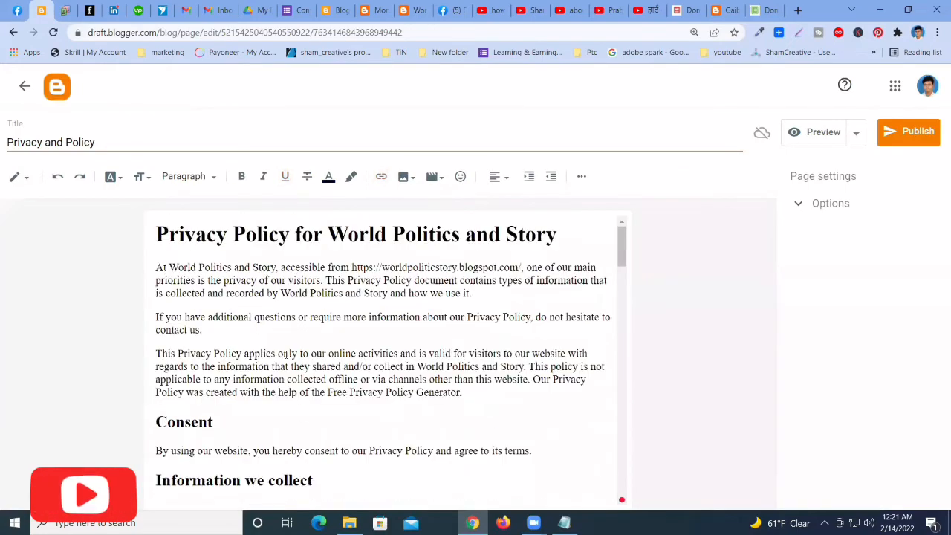
pyautogui.scroll(-7, 290, 355)
pyautogui.scroll(-6, 291, 351)
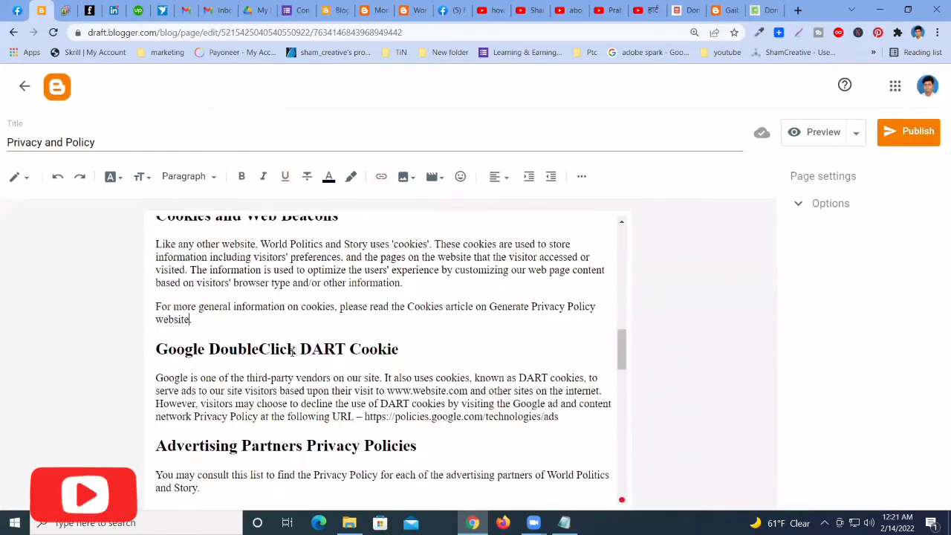
pyautogui.scroll(-3, 251, 346)
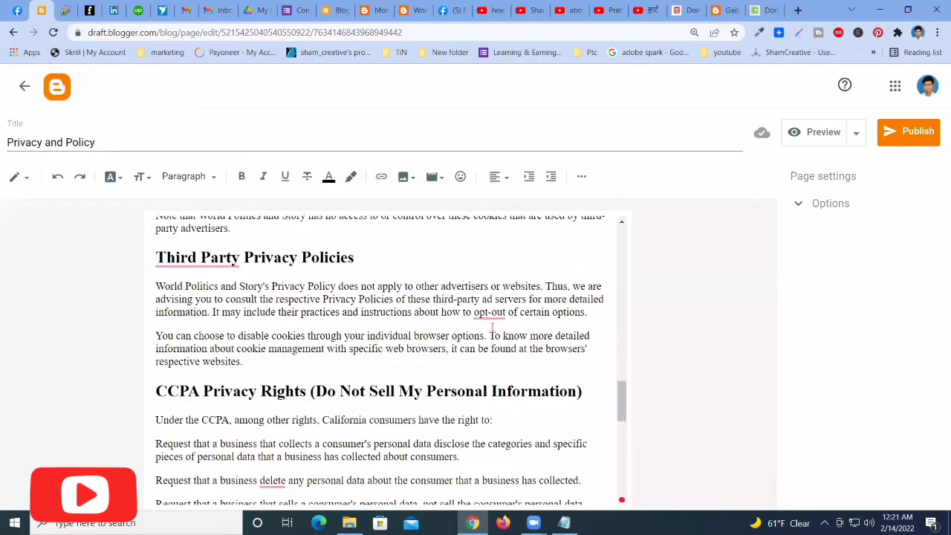
pyautogui.moveTo(490, 312)
pyautogui.click(505, 350)
pyautogui.scroll(-3, 281, 333)
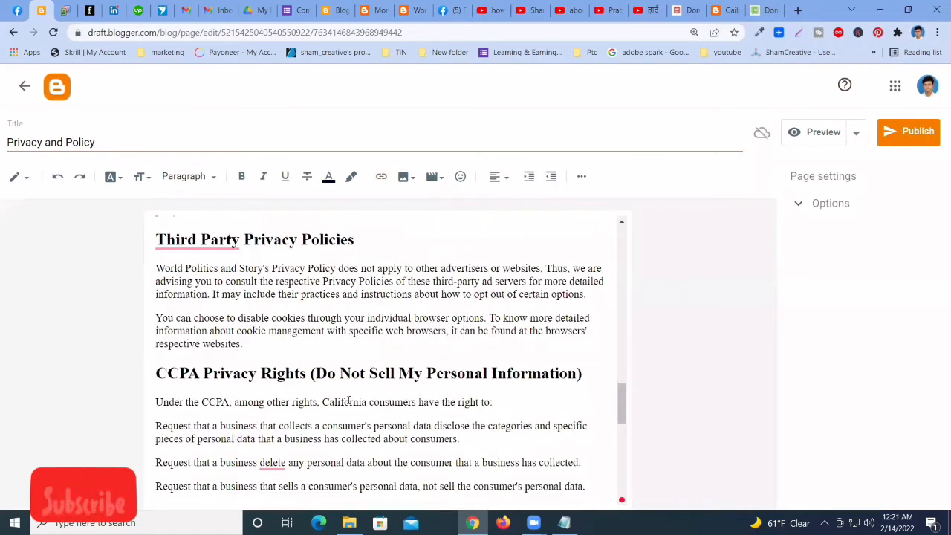
pyautogui.moveTo(279, 346)
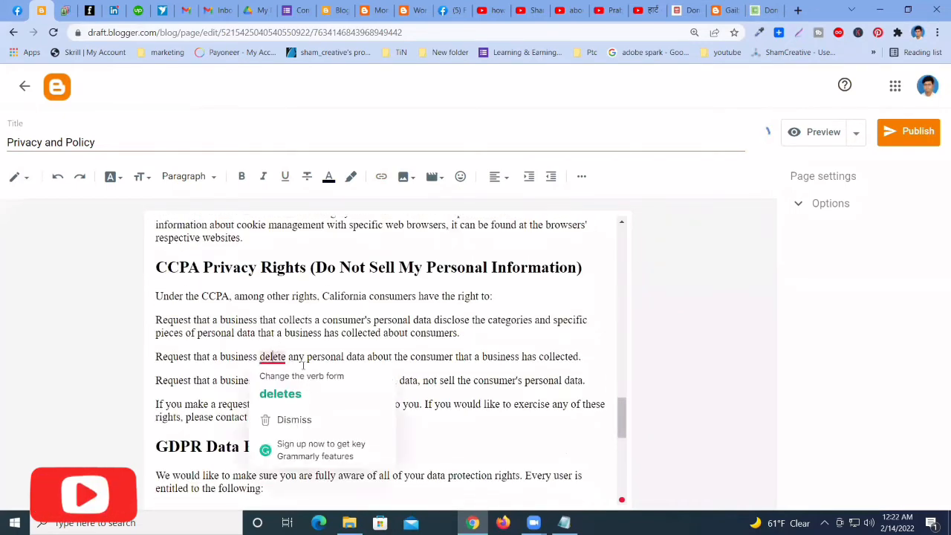
pyautogui.click(281, 394)
# Check the rest of the policy text and publish the Privacy and Policy page to the blog
pyautogui.scroll(-2, 438, 368)
pyautogui.scroll(-5, 438, 368)
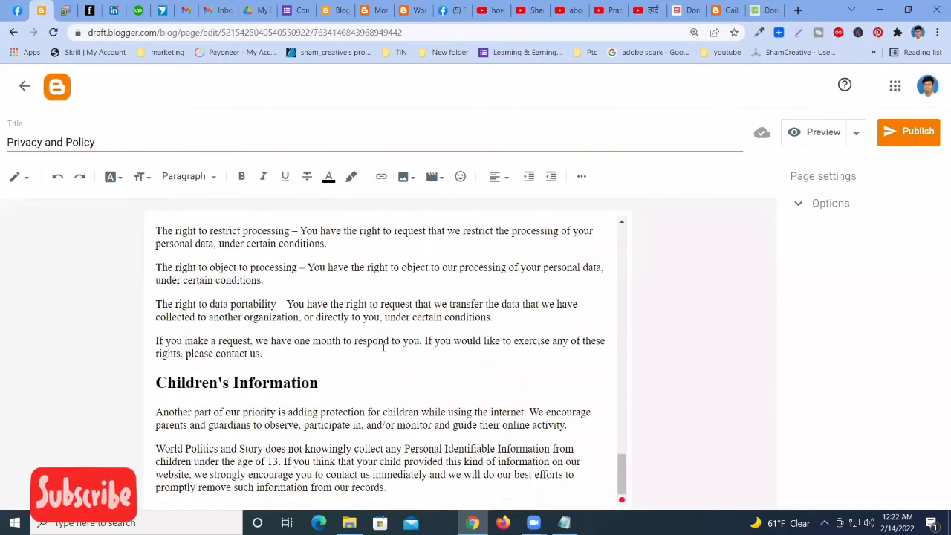
pyautogui.scroll(3, 659, 255)
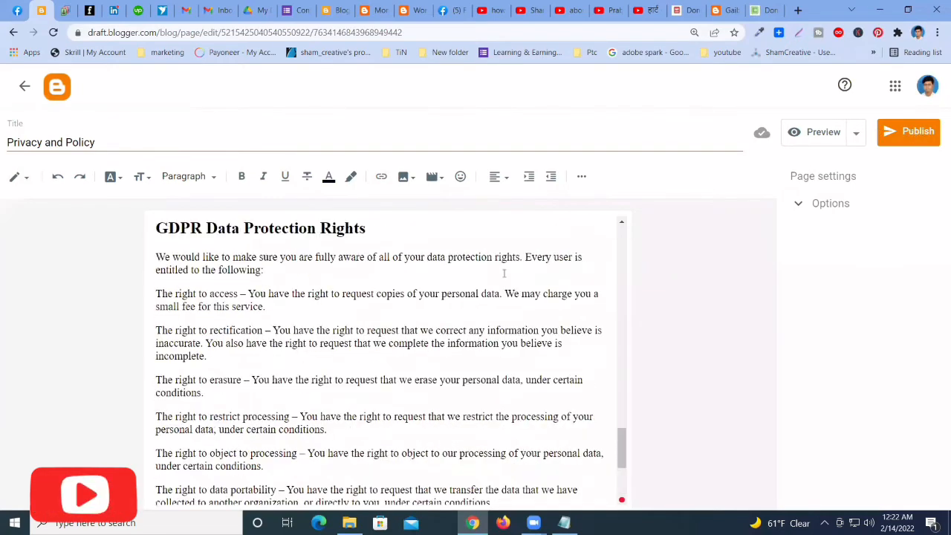
pyautogui.click(901, 140)
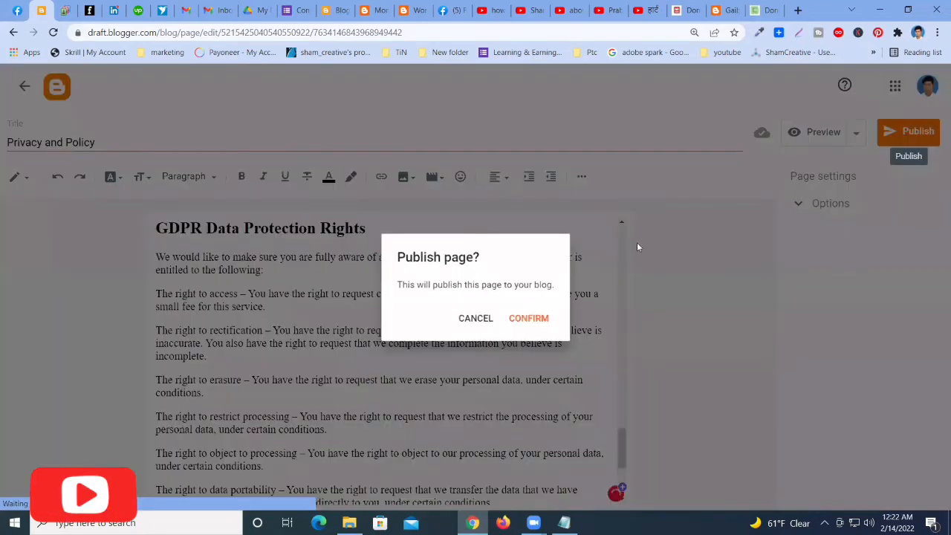
pyautogui.click(535, 318)
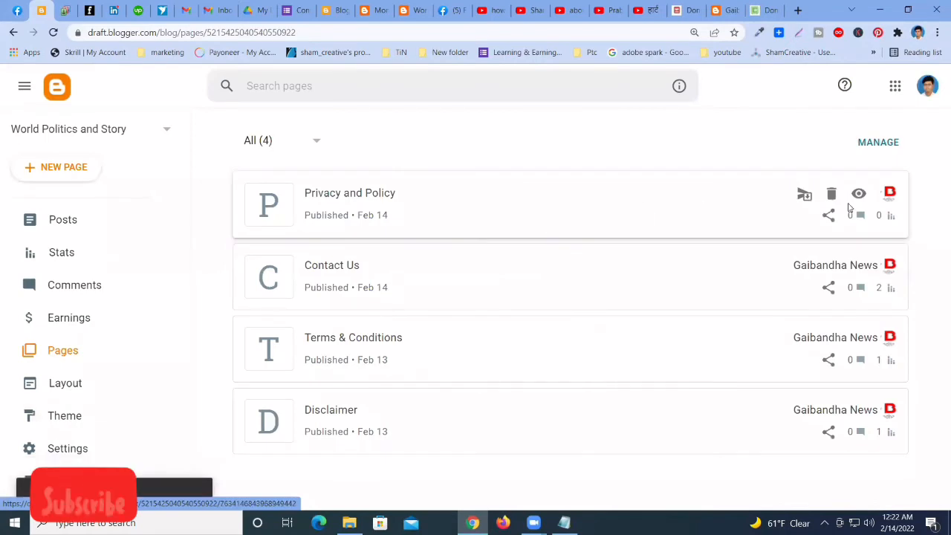
# View the published Privacy and Policy page, copy its web address and close it again
pyautogui.click(859, 194)
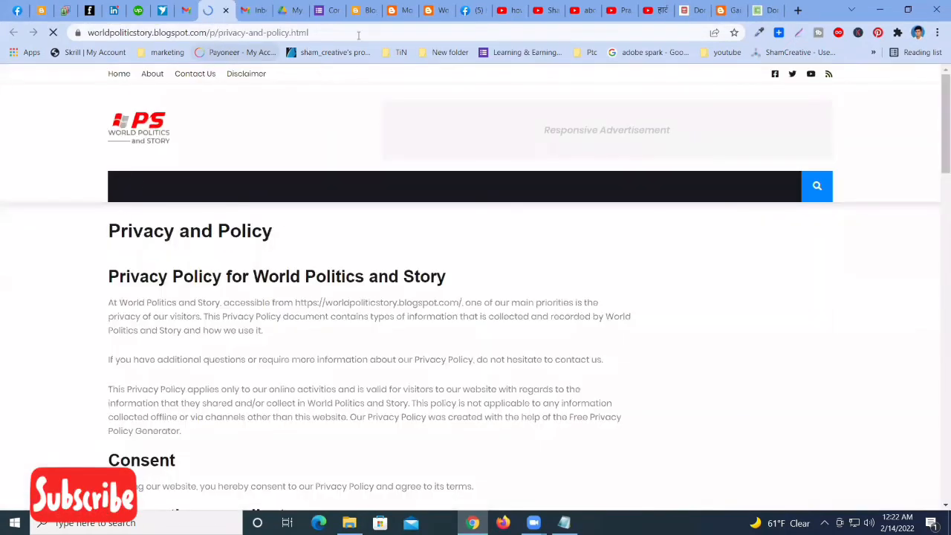
pyautogui.rightClick(358, 34)
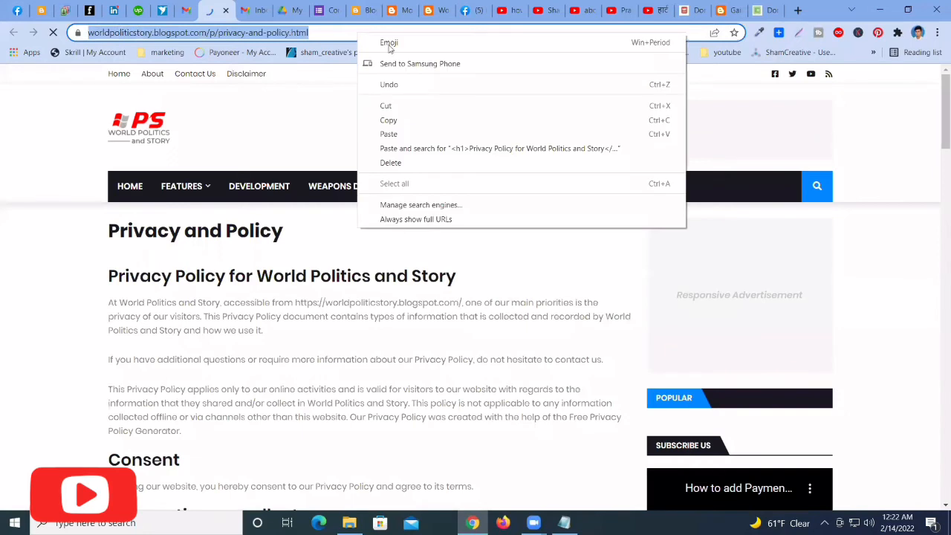
pyautogui.click(405, 121)
pyautogui.click(226, 10)
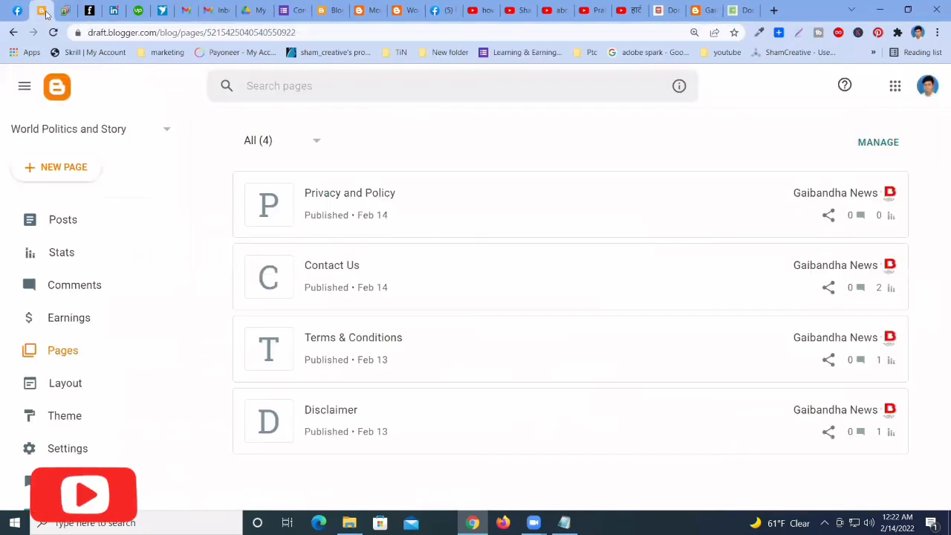
# Open the Topbar Menu's Link List settings in the blog layout, checking the top links on the live blog
pyautogui.click(75, 391)
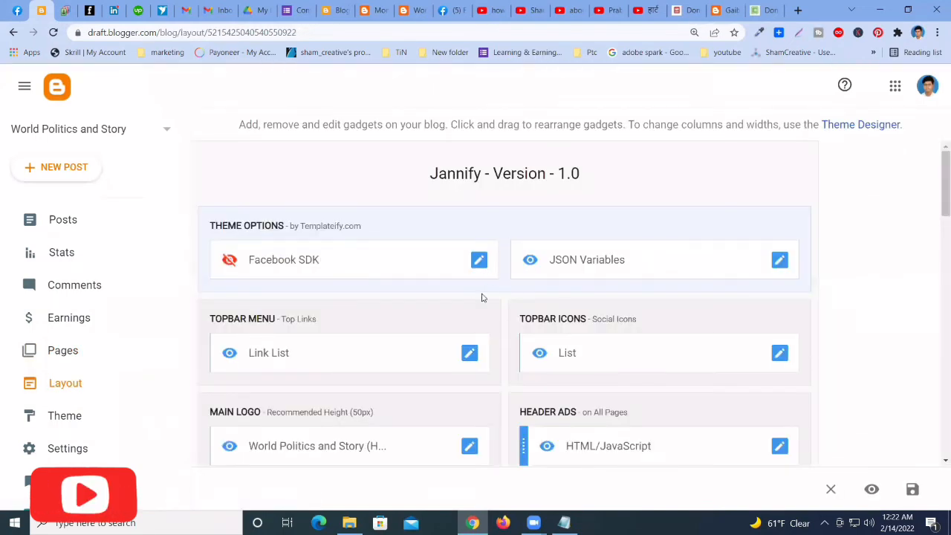
pyautogui.click(468, 354)
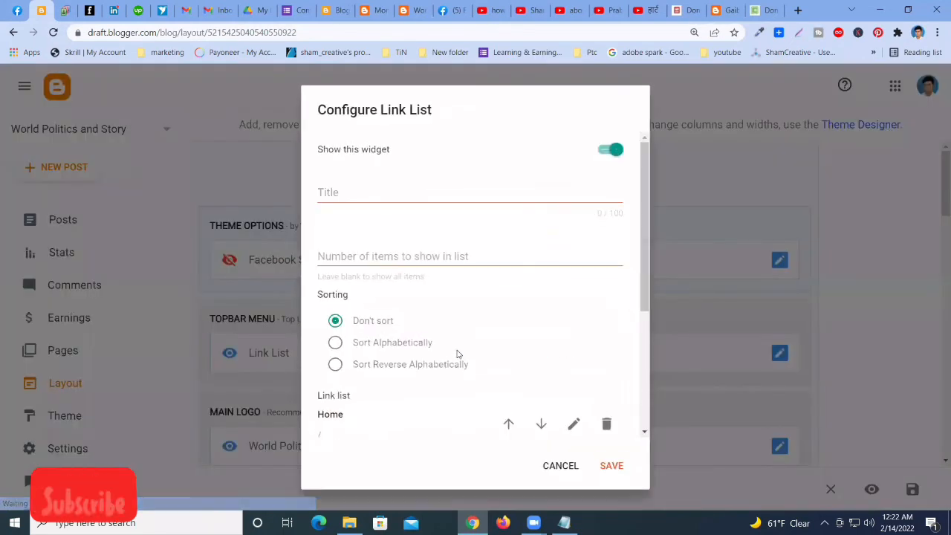
pyautogui.click(413, 9)
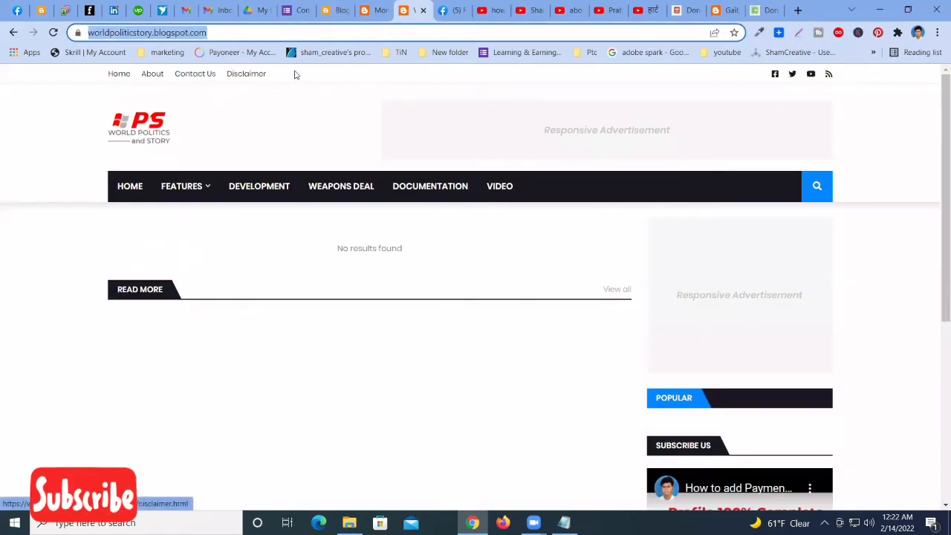
pyautogui.click(41, 10)
pyautogui.scroll(-5, 419, 333)
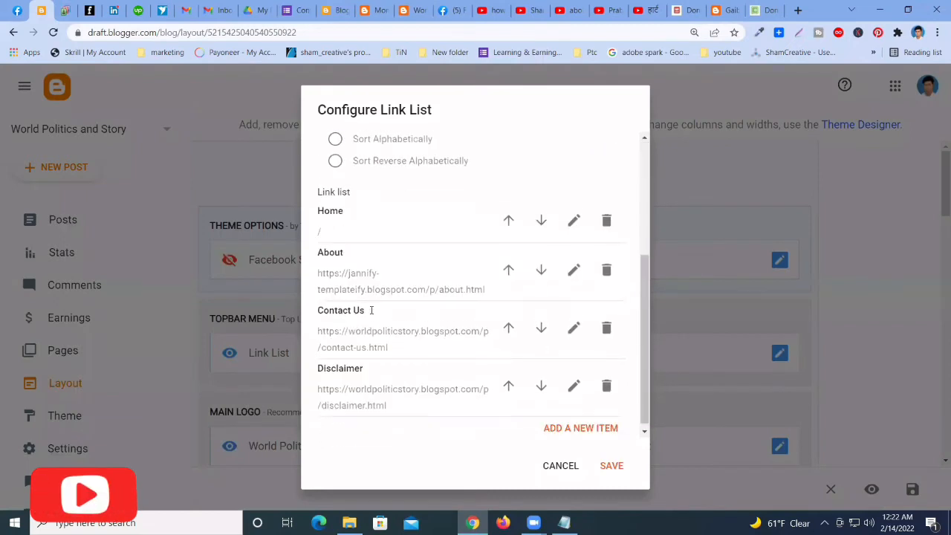
# Add a link list item named "Privacy and Policy" with the copied privacy-and-policy.html page address and save the item
pyautogui.click(599, 422)
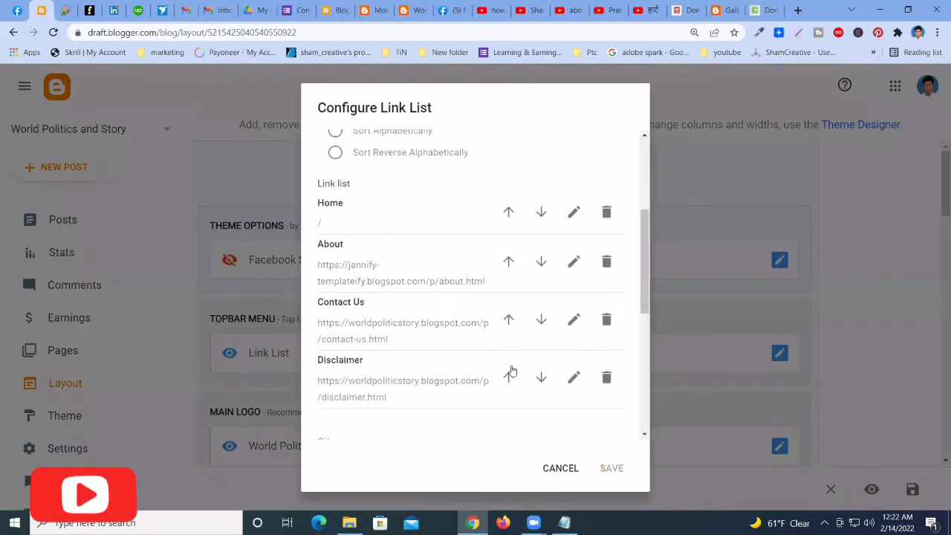
pyautogui.write('Privacy')
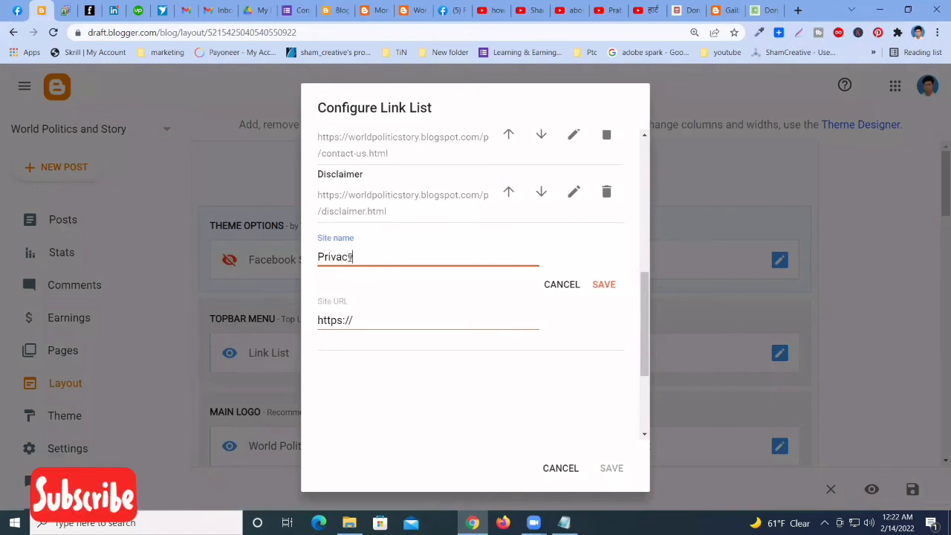
pyautogui.write(' and Policy')
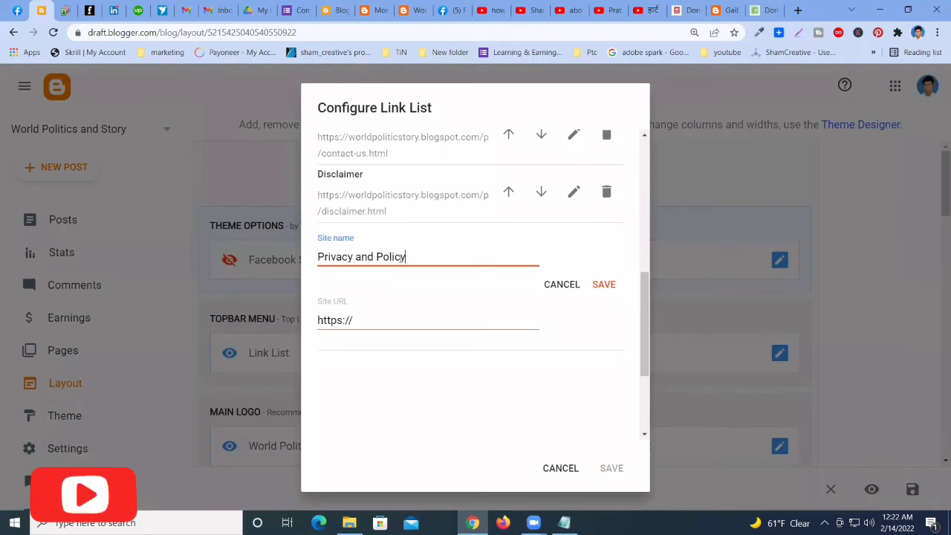
pyautogui.click(372, 323)
pyautogui.hotkey('ctrl', 'a')
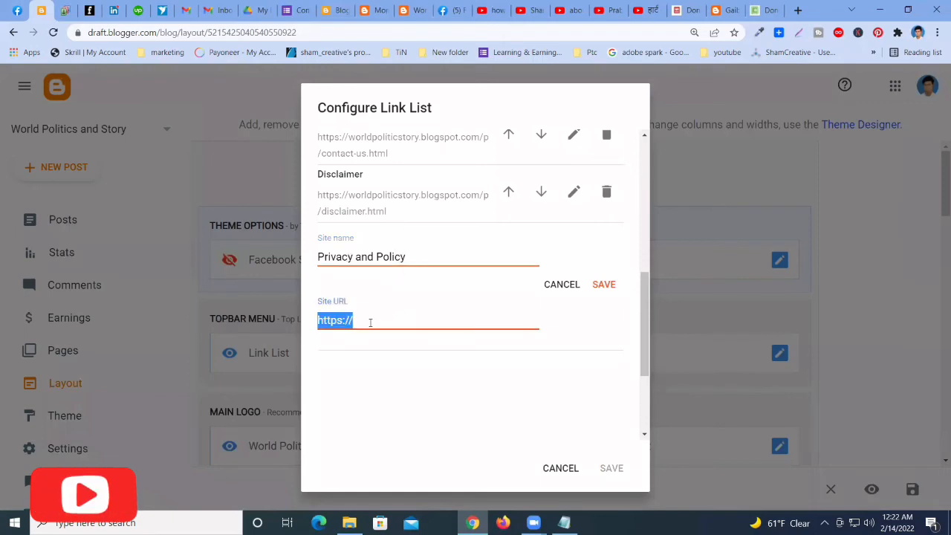
pyautogui.hotkey('ctrl', 'v')
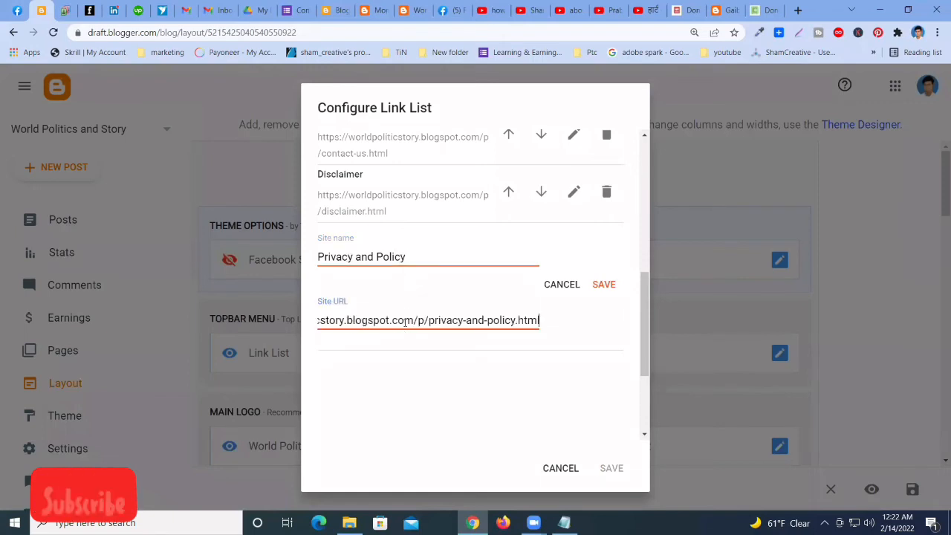
pyautogui.click(608, 284)
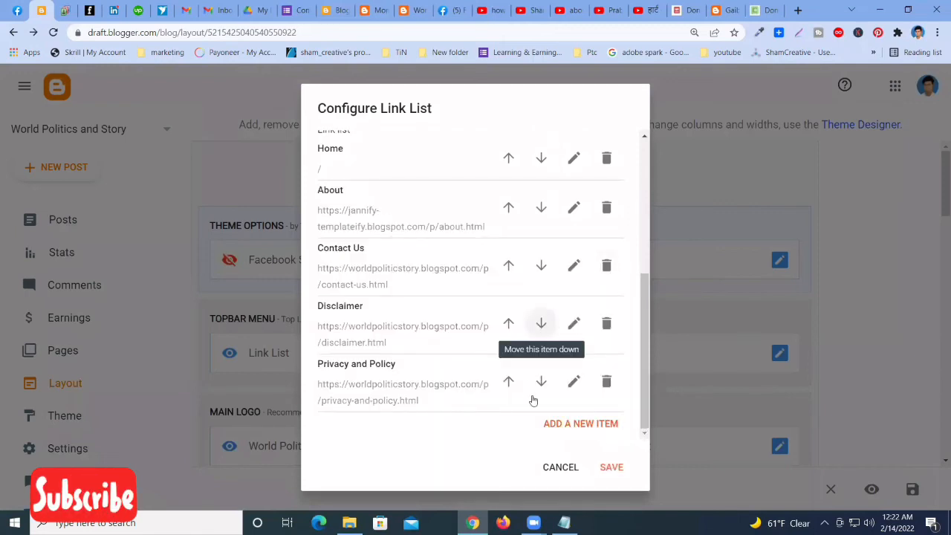